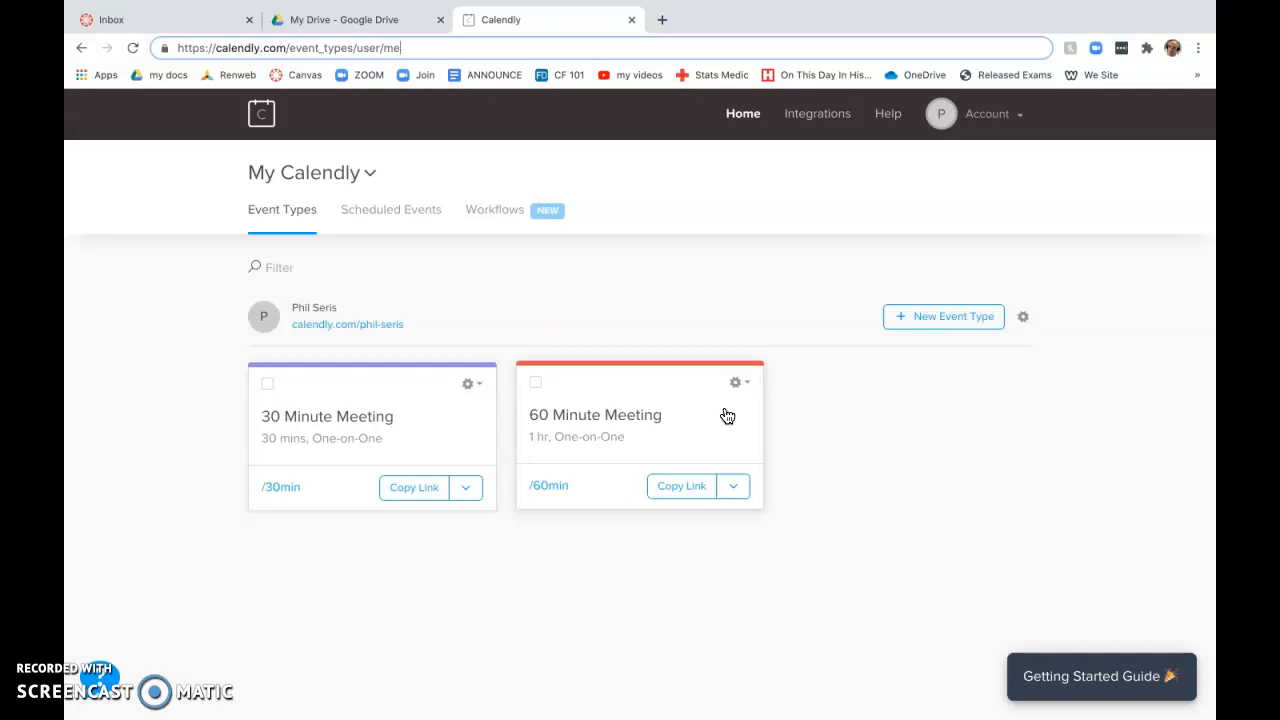
Step: Start a new One-on-One event type and enter the teacher's name in the event name
{"action": "left_click", "coordinate": [972, 322]}
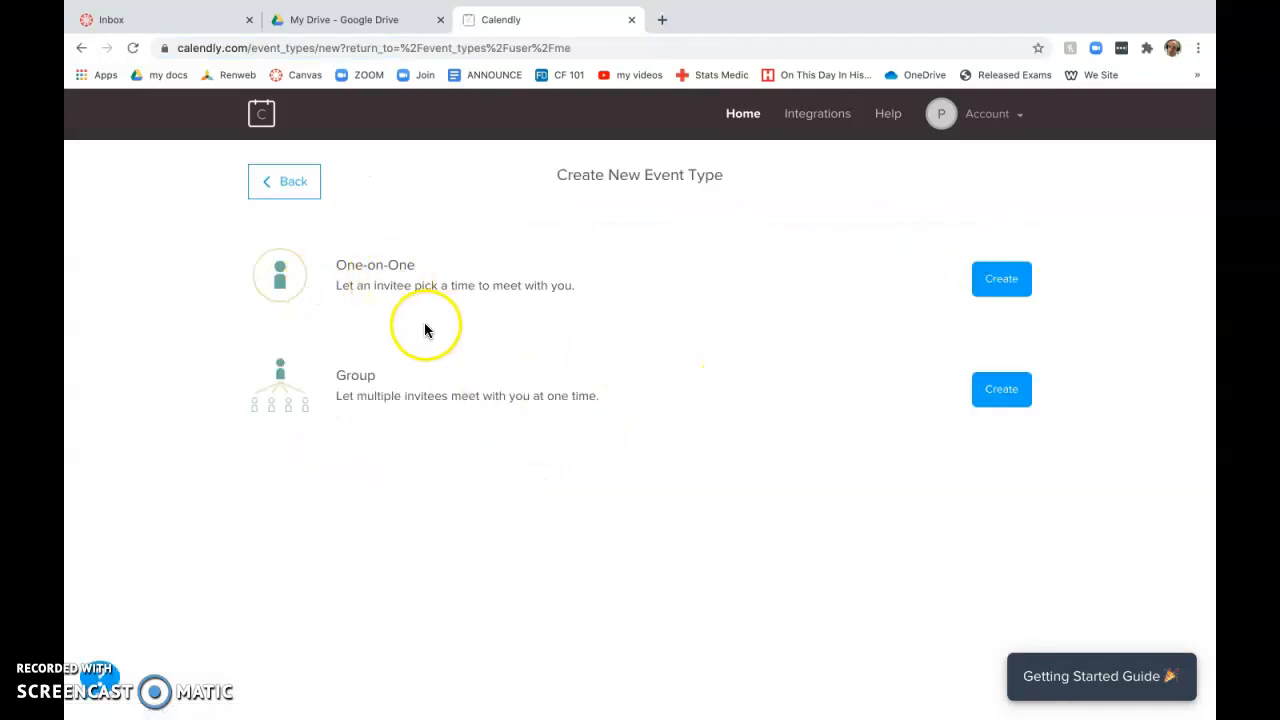
{"action": "left_click", "coordinate": [1003, 277]}
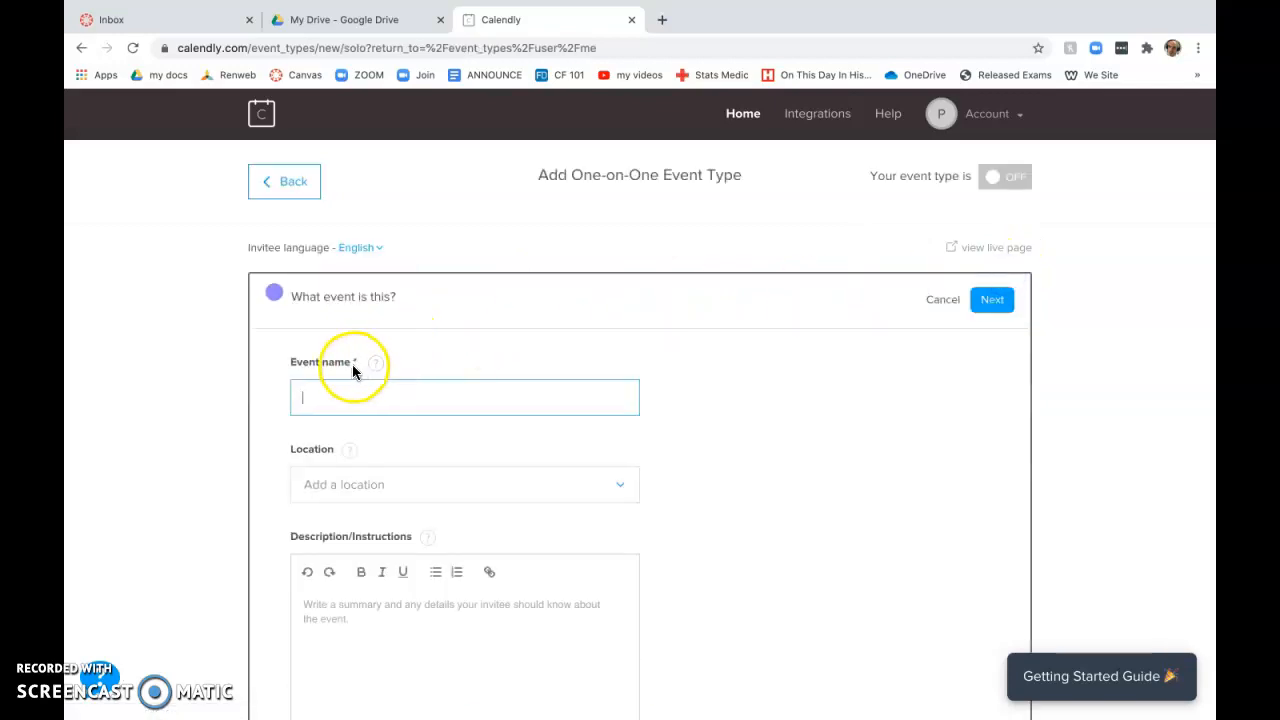
{"action": "left_click", "coordinate": [451, 406]}
{"action": "type", "text": "Seris - Parent Teacher Conferences"}
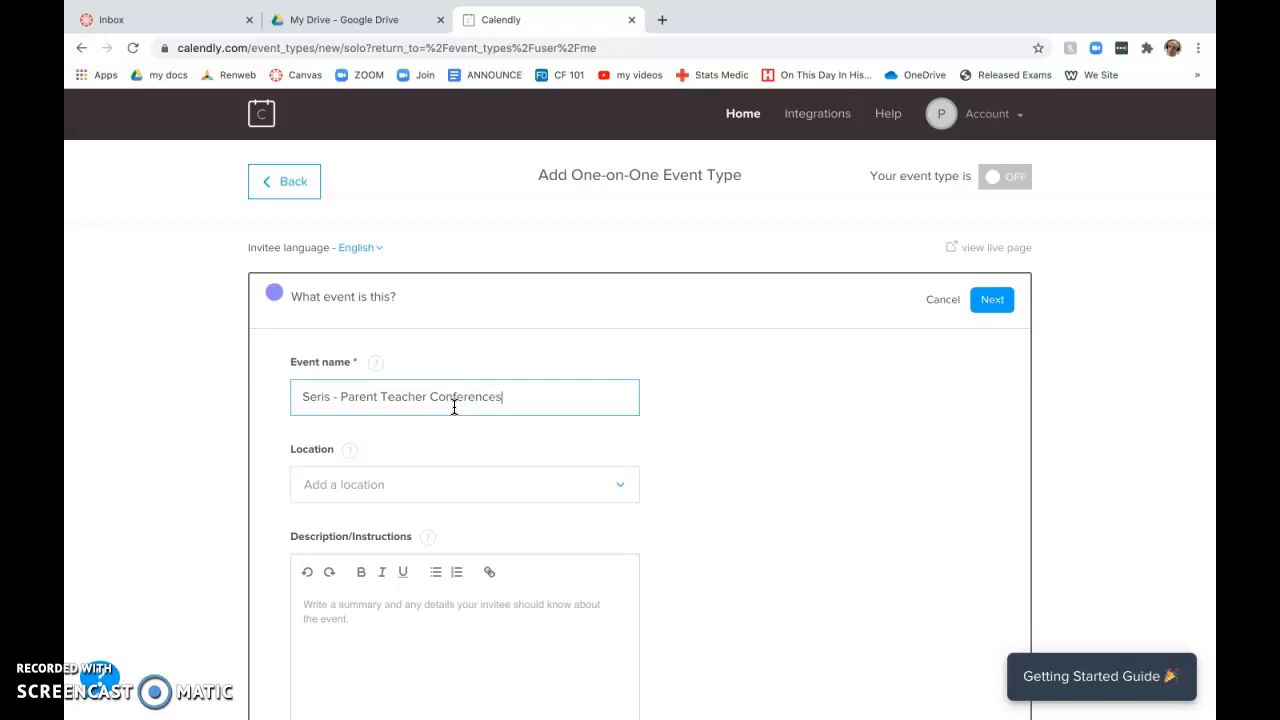
Step: Set the event location to Zoom and open the Zoom integration page from the warning
{"action": "left_click", "coordinate": [323, 486]}
{"action": "scroll", "coordinate": [277, 506], "scroll_direction": "down", "scroll_amount": 1}
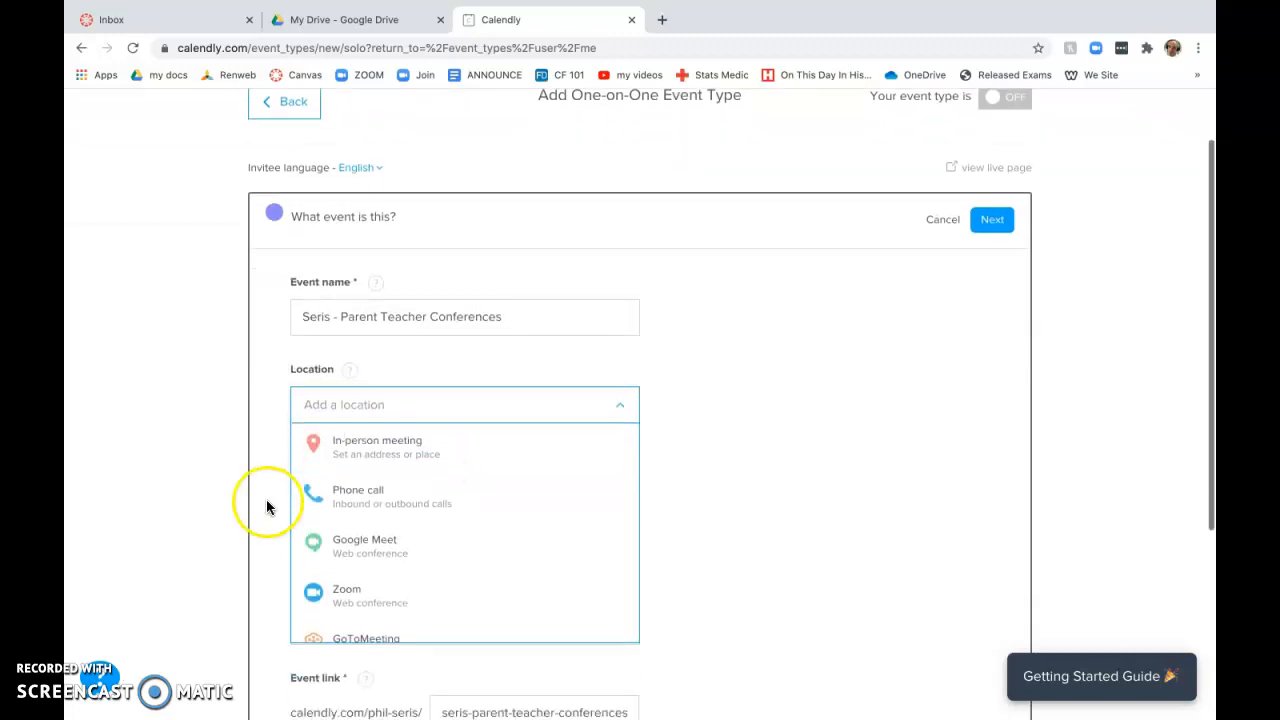
{"action": "left_click", "coordinate": [347, 582]}
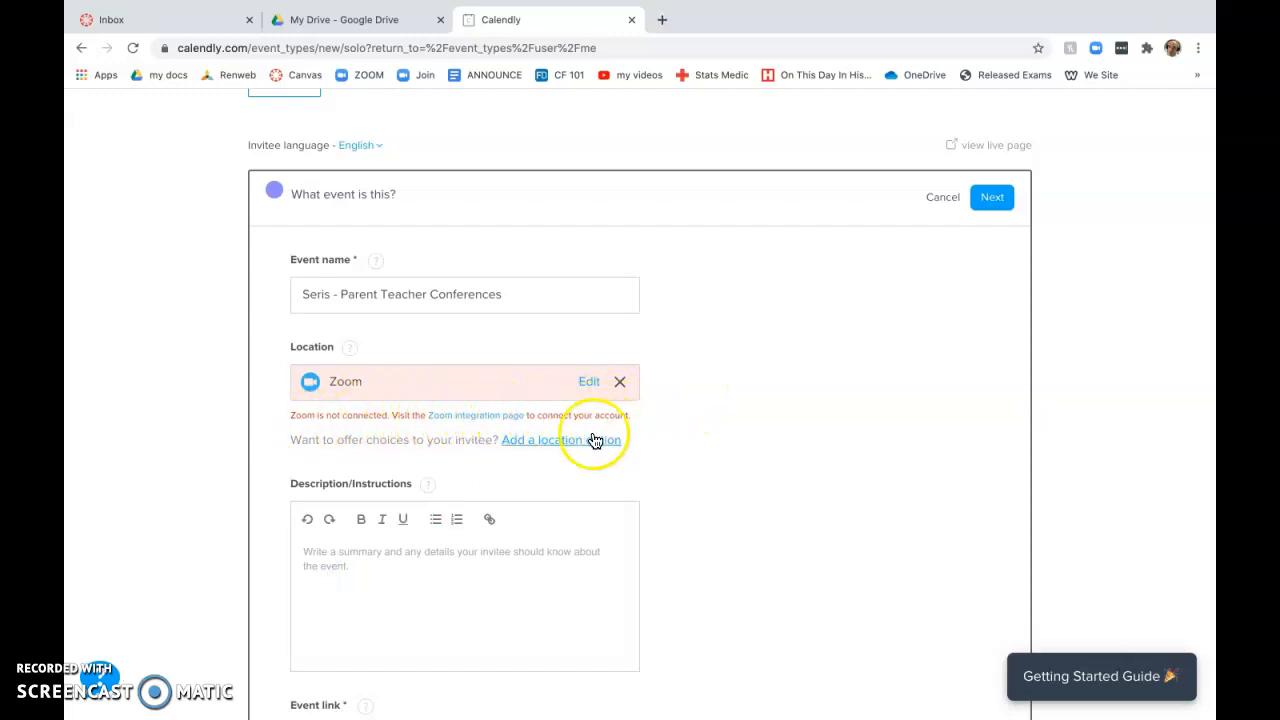
{"action": "left_click", "coordinate": [510, 418]}
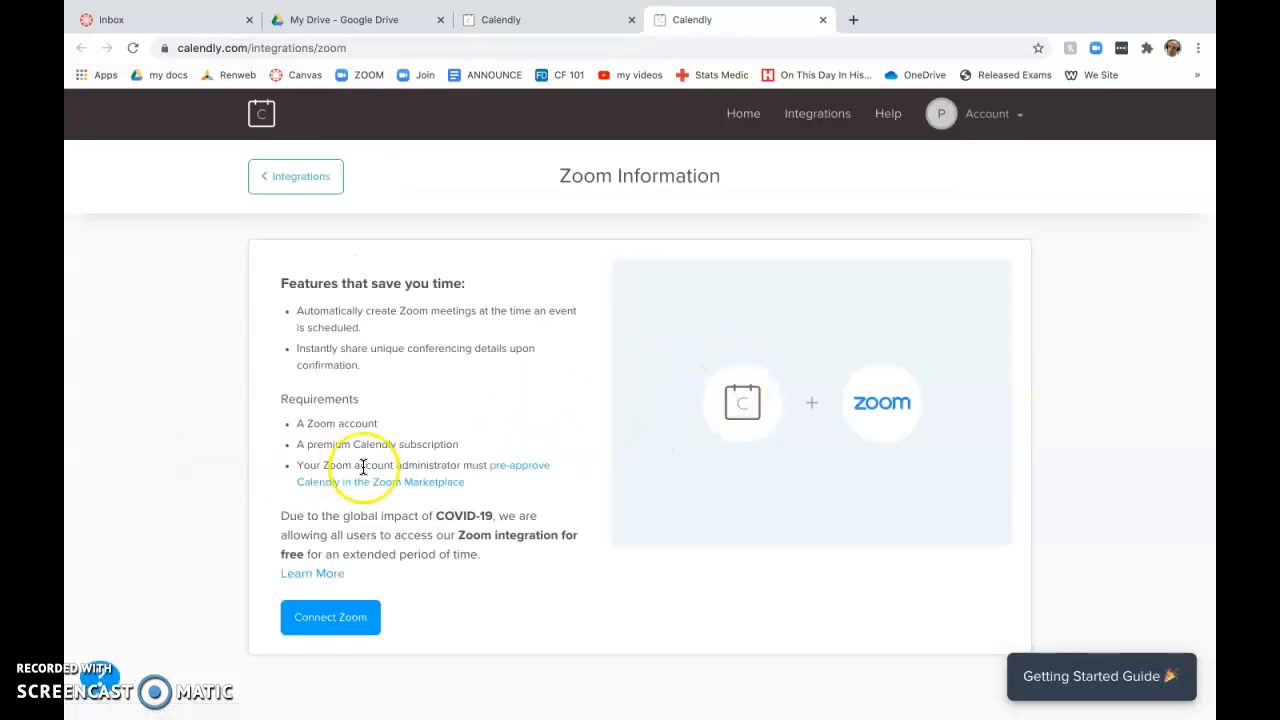
Step: Connect a Zoom account to Calendly by signing in with the Zoom account e-mail
{"action": "left_click", "coordinate": [340, 618]}
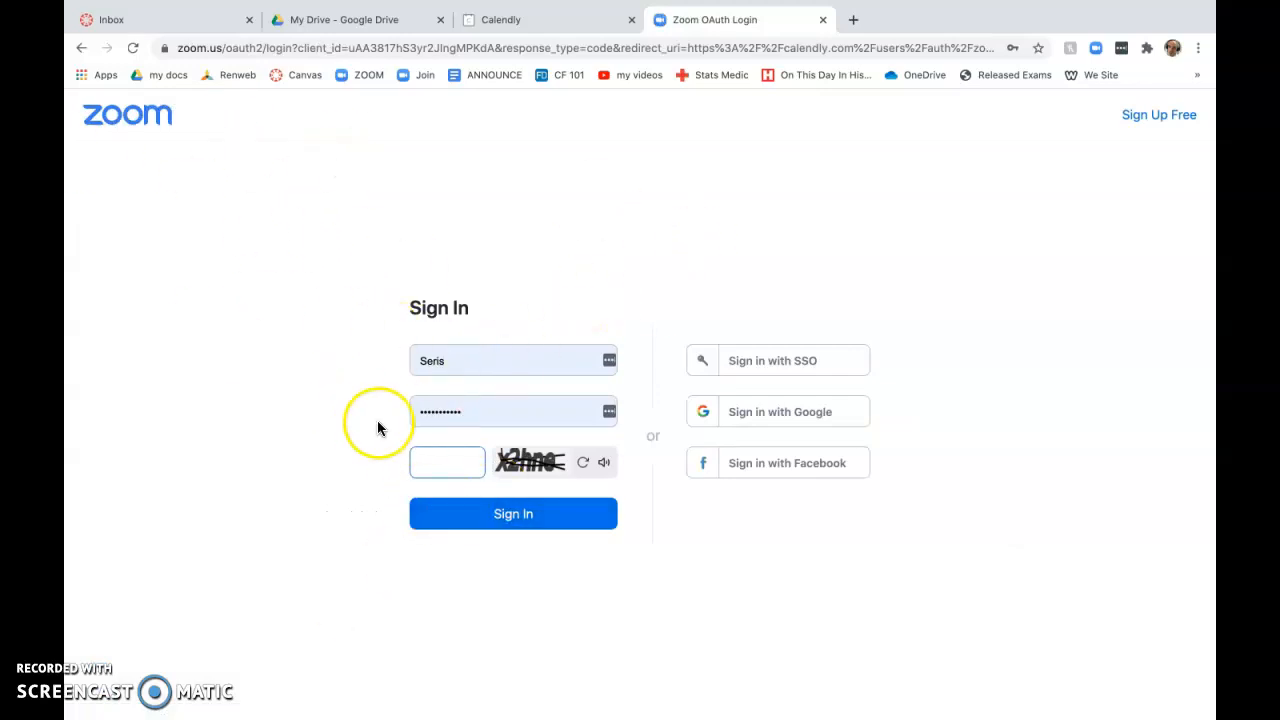
{"action": "type", "text": "x2"}
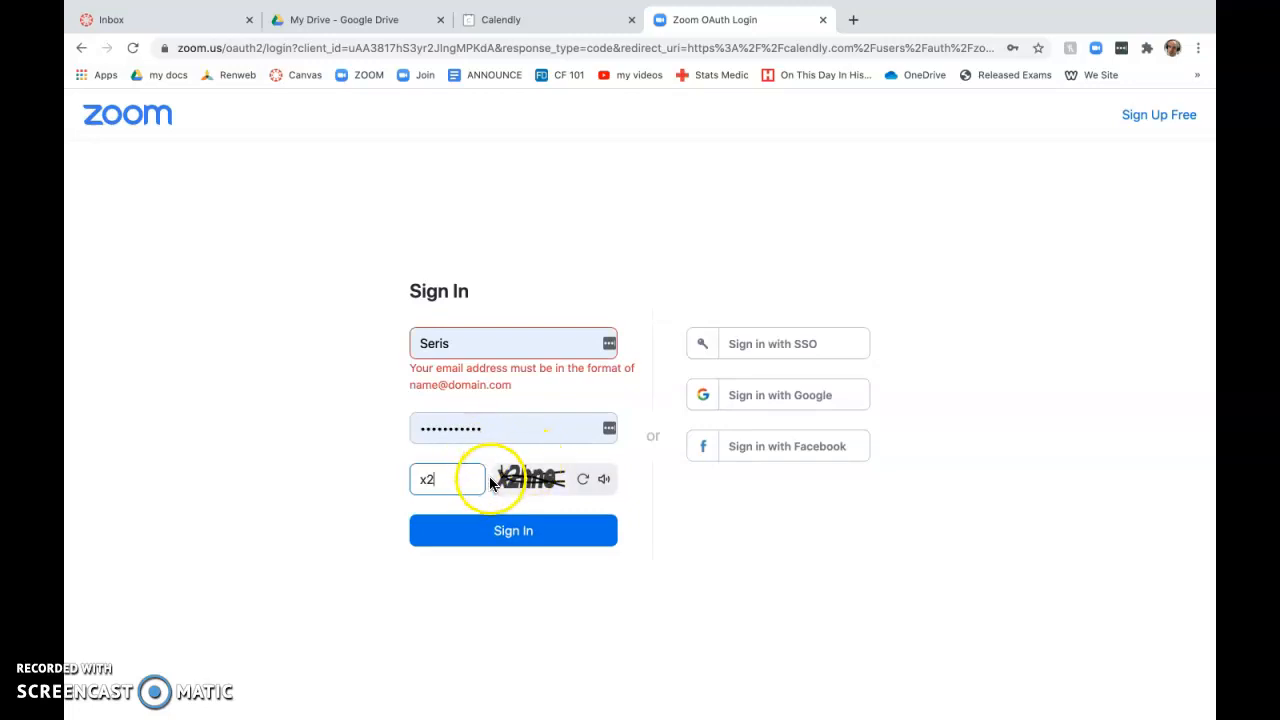
{"action": "type", "text": "hne"}
{"action": "double_click", "coordinate": [450, 345]}
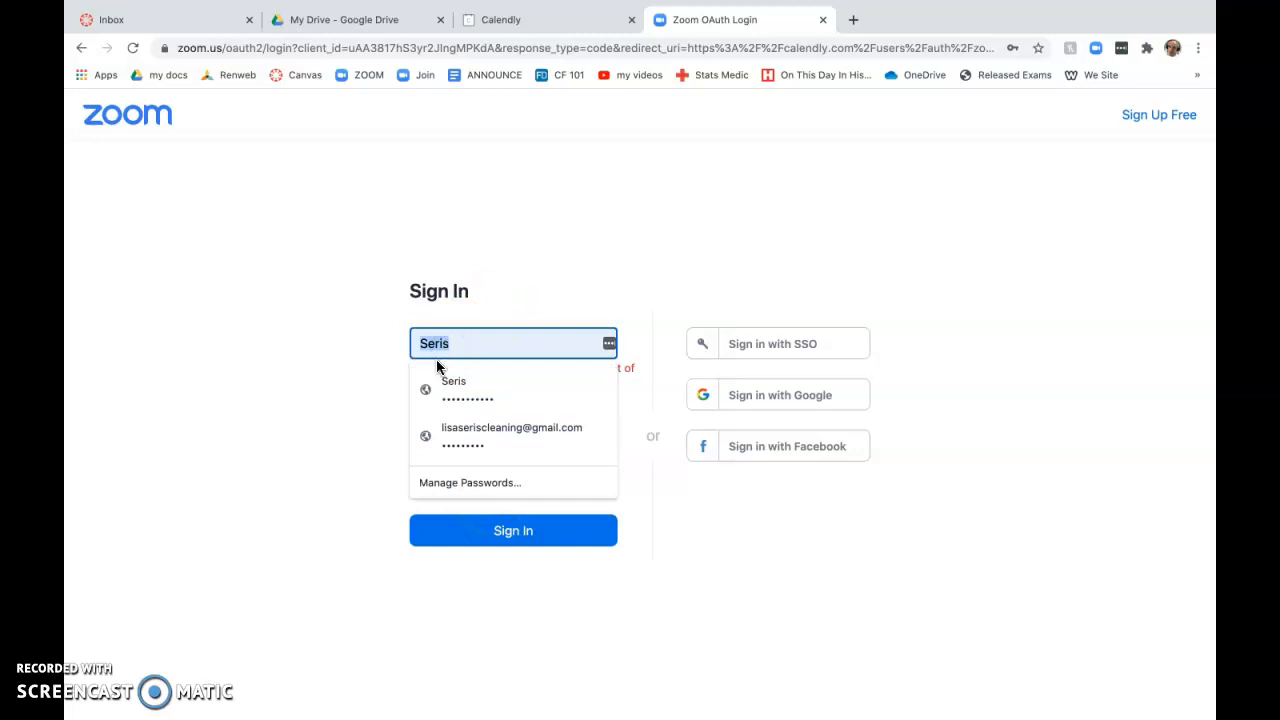
{"action": "left_click", "coordinate": [457, 387]}
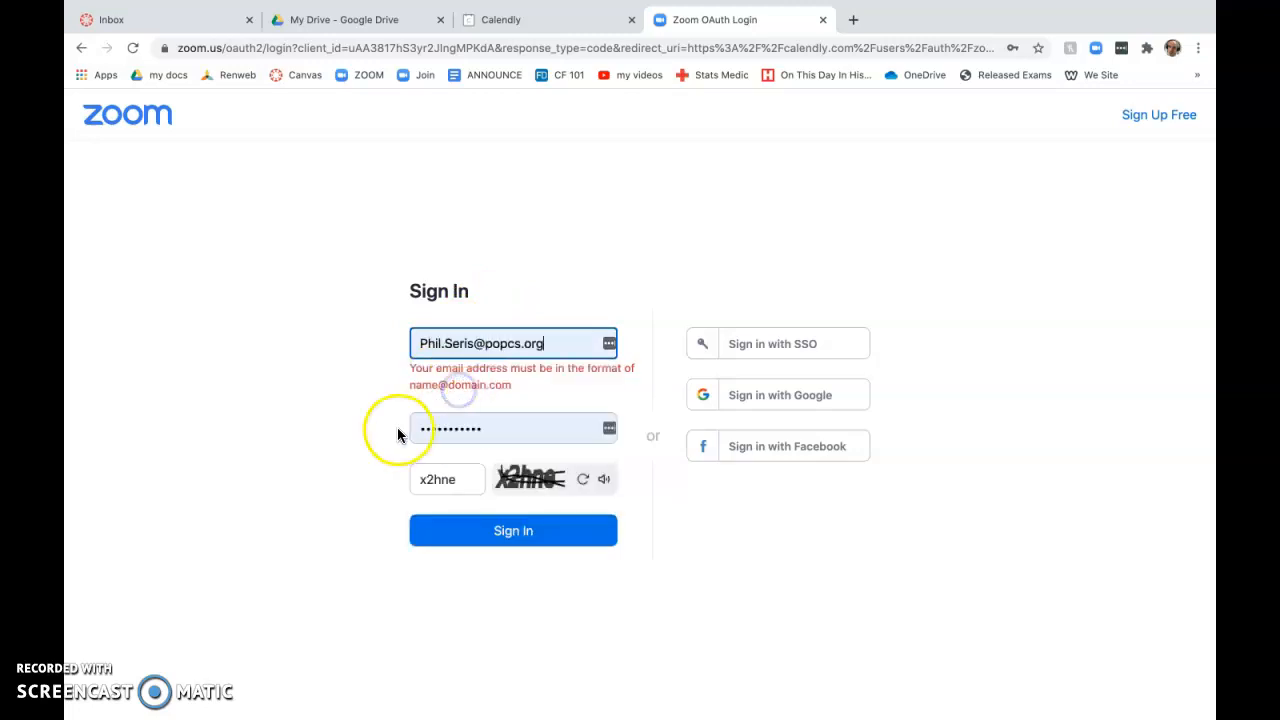
{"action": "left_click", "coordinate": [458, 528]}
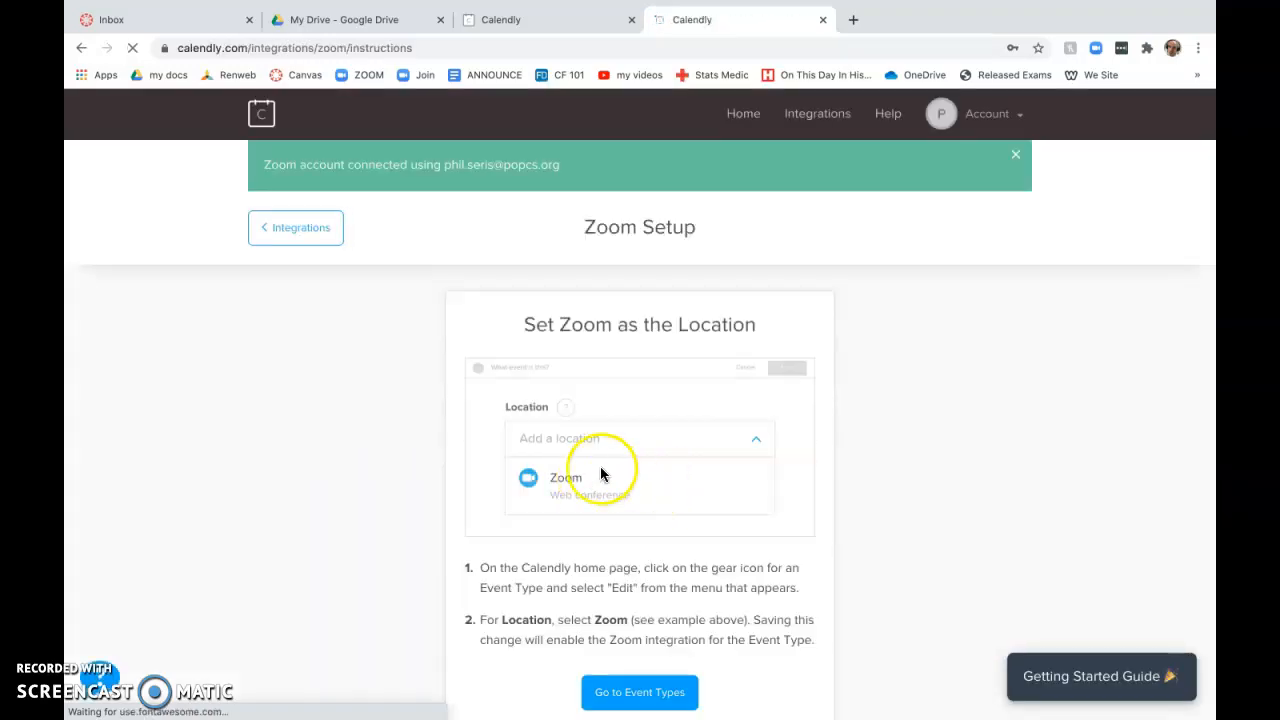
Step: Return to the Calendly Integrations overview
{"action": "scroll", "coordinate": [371, 500], "scroll_direction": "down", "scroll_amount": 1}
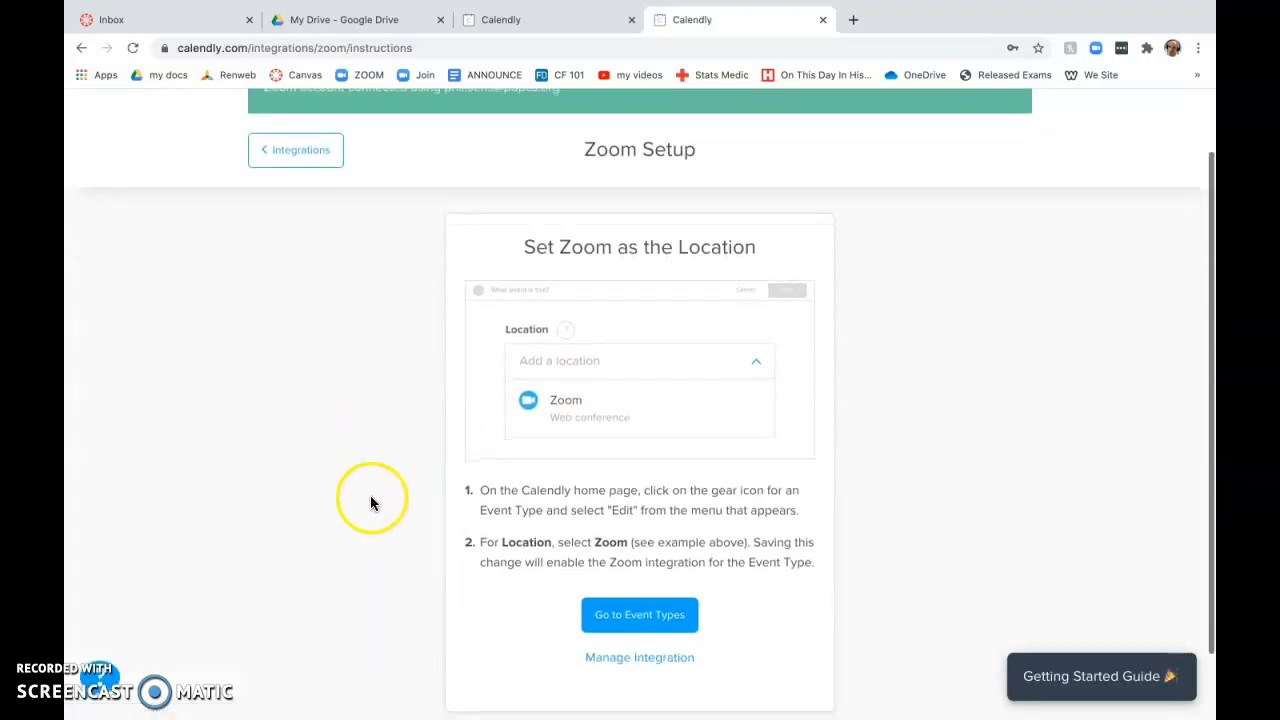
{"action": "left_click", "coordinate": [311, 165]}
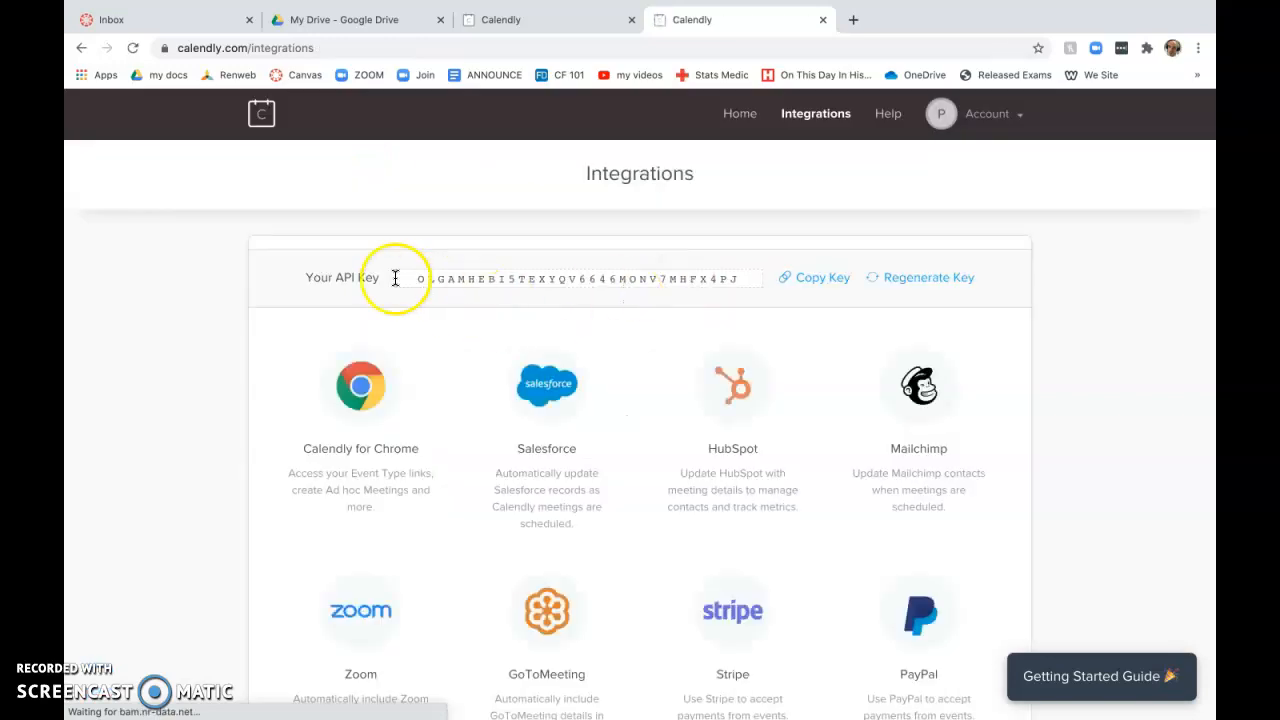
{"action": "scroll", "coordinate": [296, 401], "scroll_direction": "down", "scroll_amount": 1}
{"action": "scroll", "coordinate": [260, 149], "scroll_direction": "up", "scroll_amount": 1}
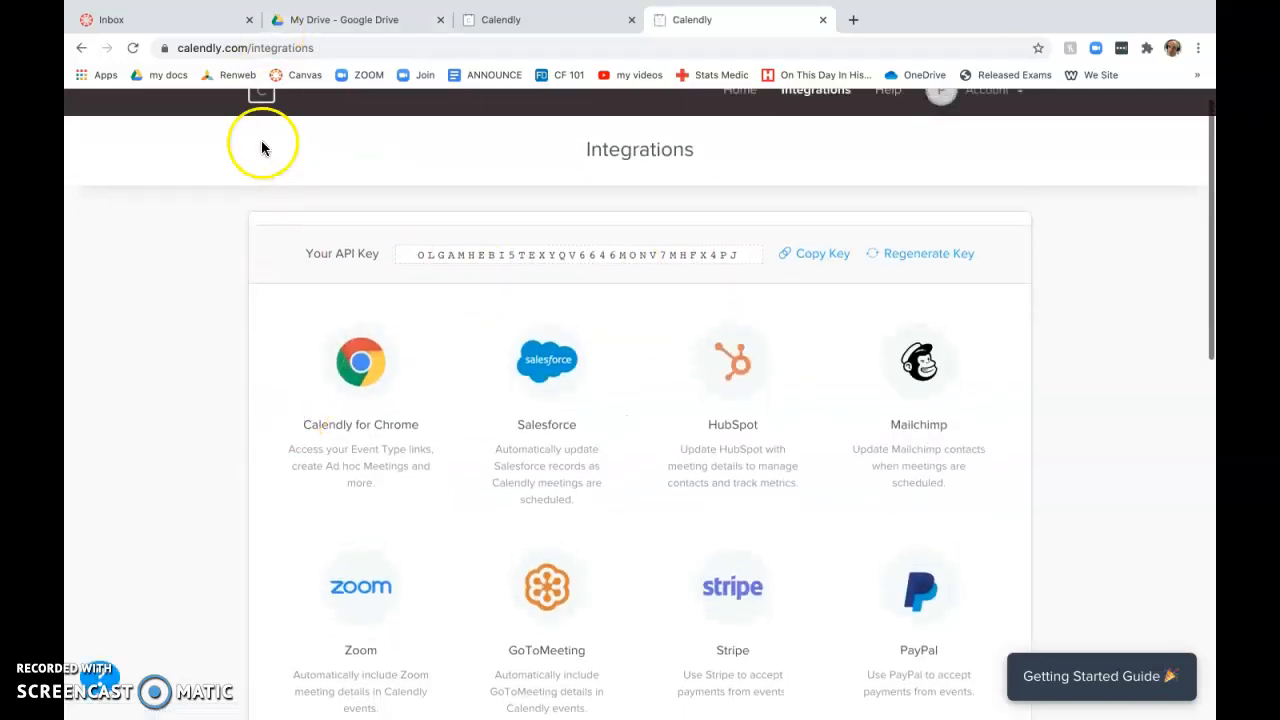
Step: Go back to the Calendly home page and start a new One-on-One event type
{"action": "left_click", "coordinate": [261, 116]}
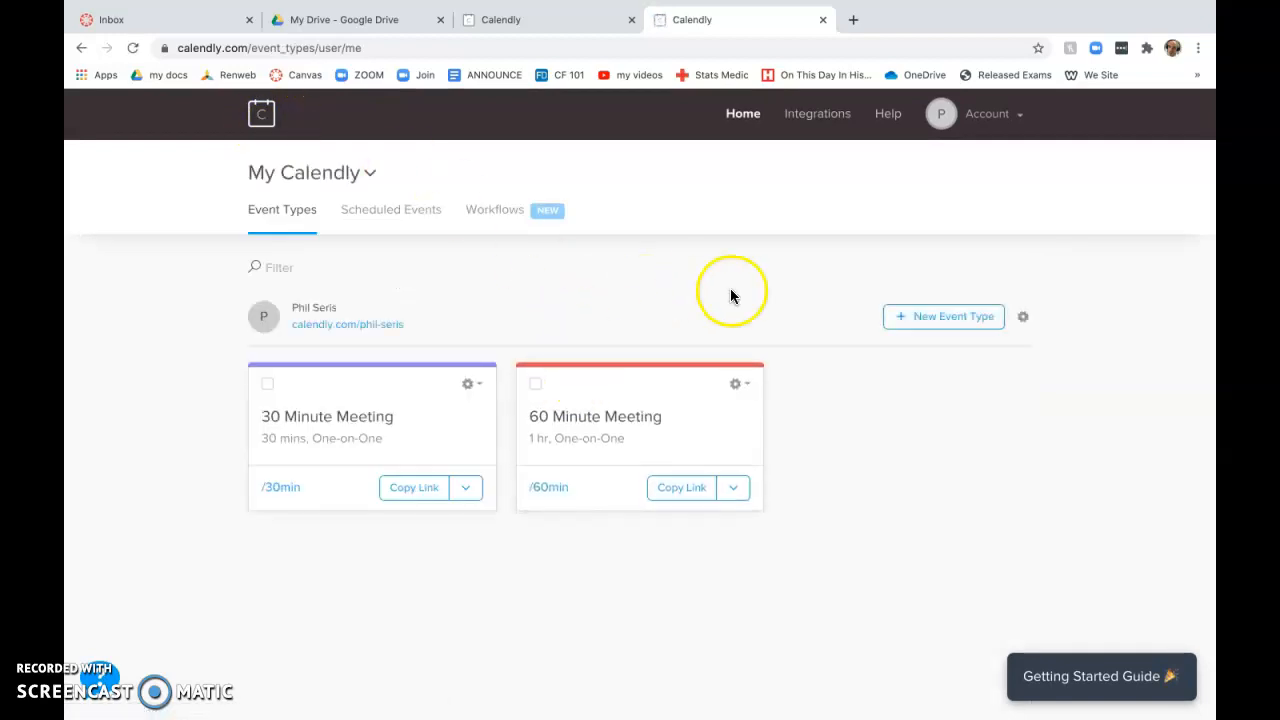
{"action": "left_click", "coordinate": [935, 320]}
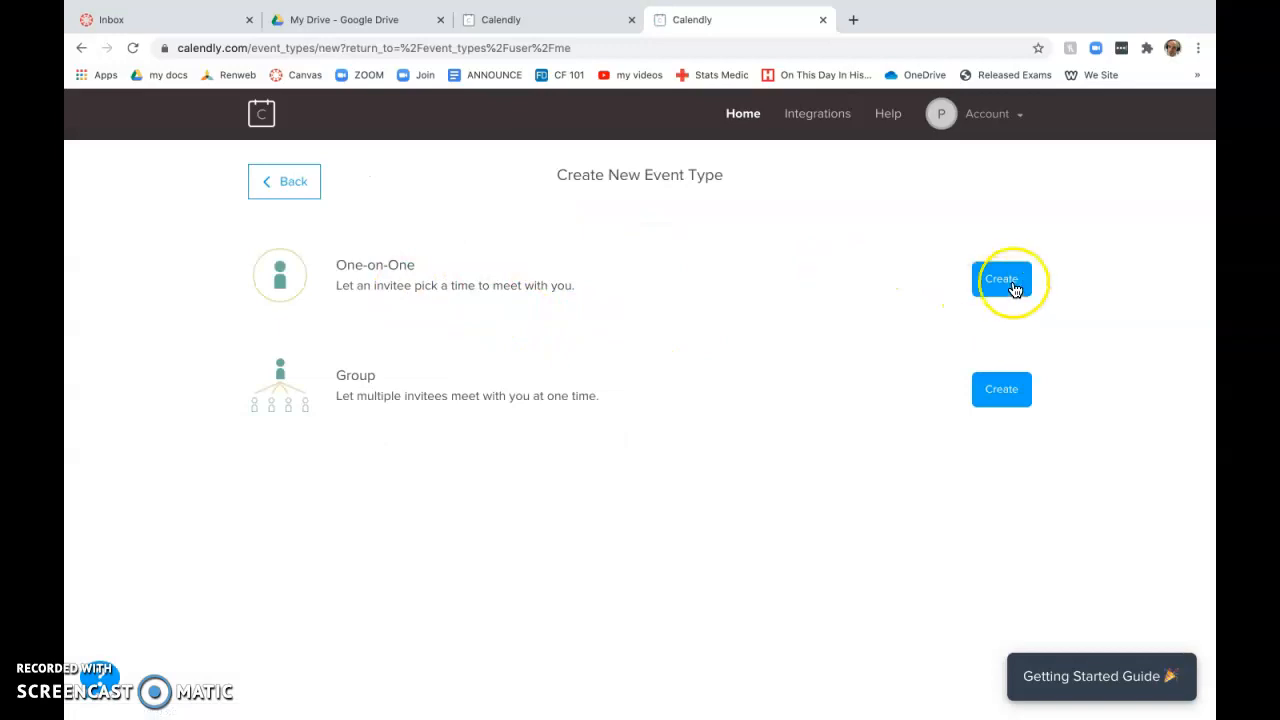
{"action": "left_click", "coordinate": [1001, 280]}
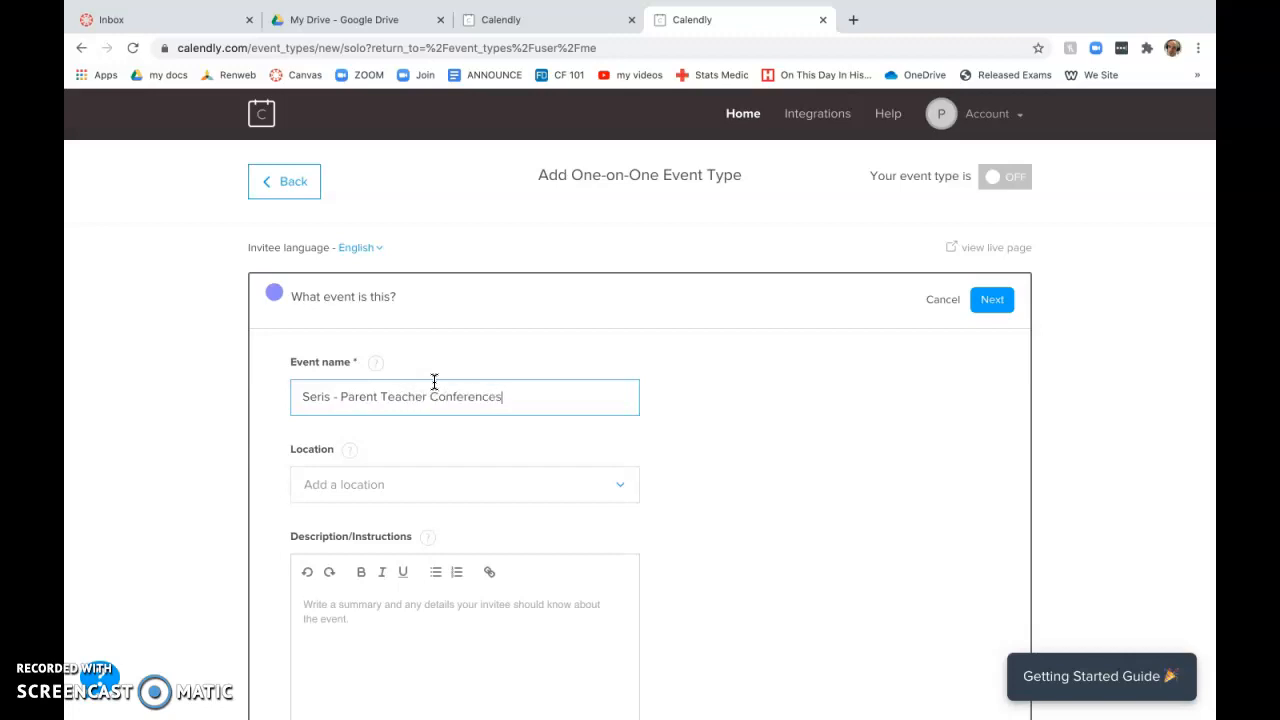
Step: Choose Zoom as the new event's location
{"action": "left_click", "coordinate": [365, 484]}
{"action": "scroll", "coordinate": [355, 620], "scroll_direction": "down", "scroll_amount": 1}
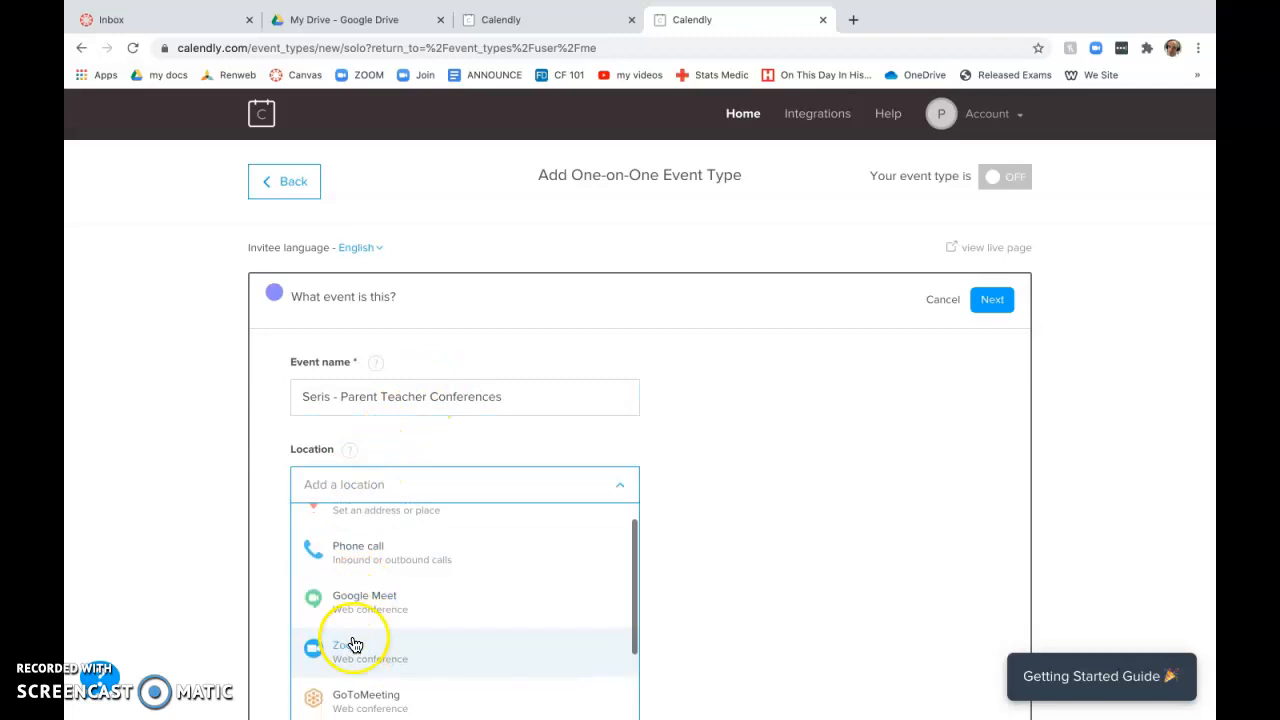
{"action": "left_click", "coordinate": [353, 645]}
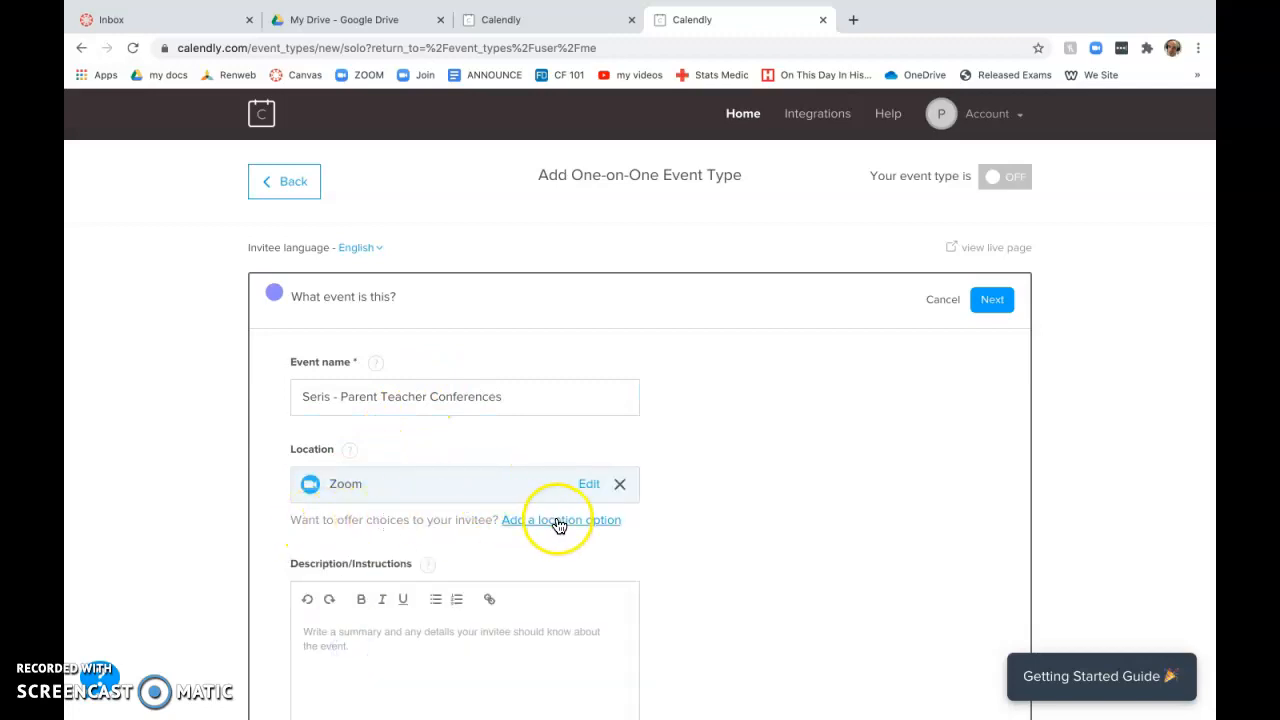
{"action": "scroll", "coordinate": [266, 556], "scroll_direction": "down", "scroll_amount": 3}
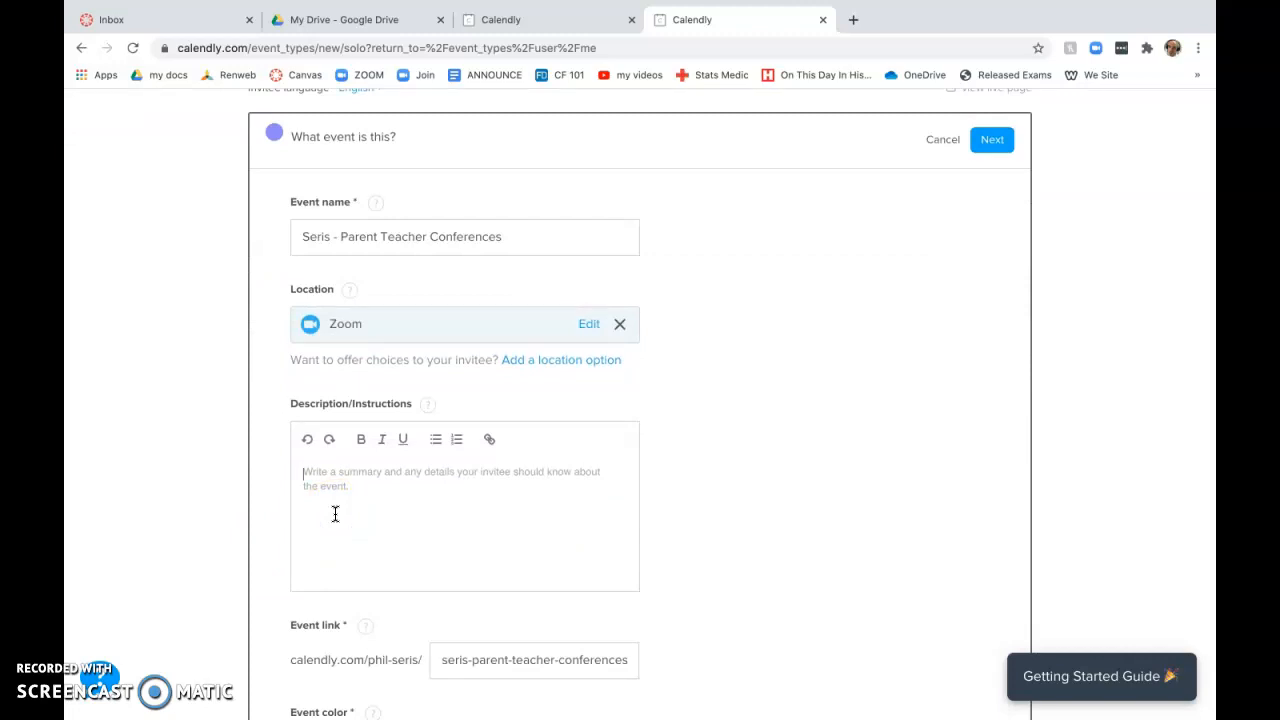
Step: Color the event green, save its details, and set the duration to 15 minutes
{"action": "scroll", "coordinate": [335, 514], "scroll_direction": "down", "scroll_amount": 3}
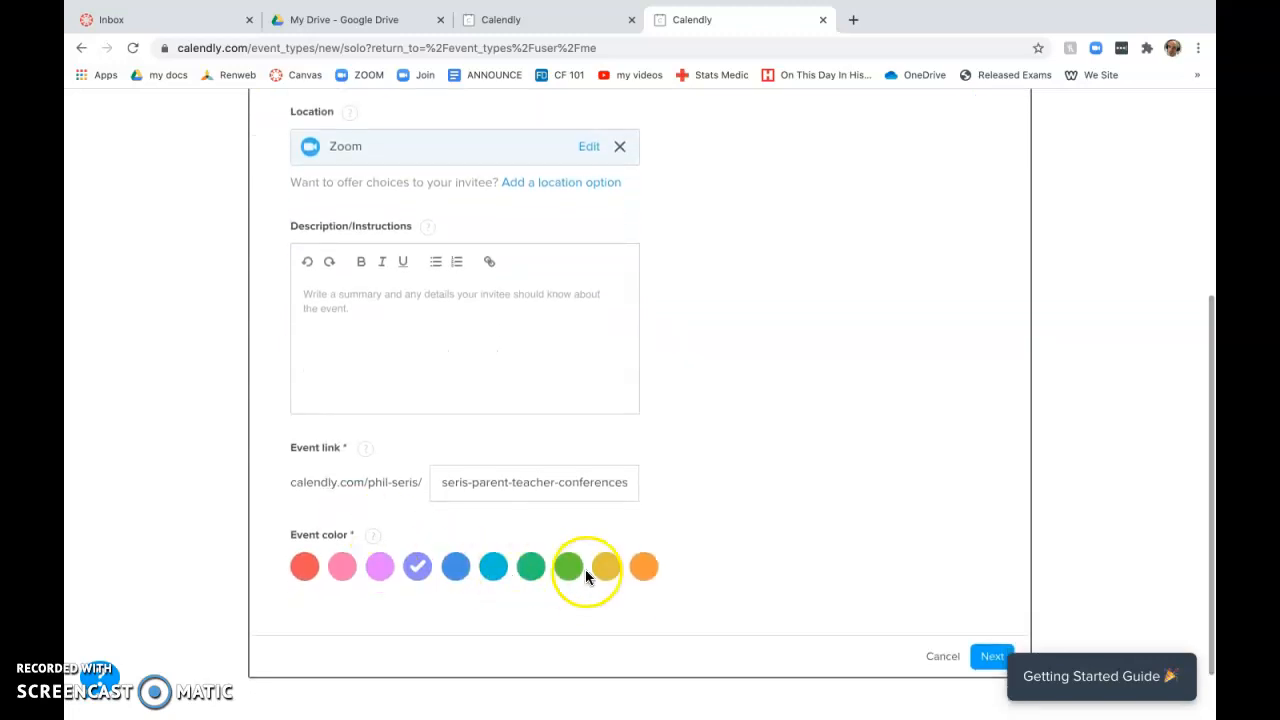
{"action": "left_click", "coordinate": [580, 580]}
{"action": "scroll", "coordinate": [780, 572], "scroll_direction": "down", "scroll_amount": 1}
{"action": "left_click", "coordinate": [990, 587]}
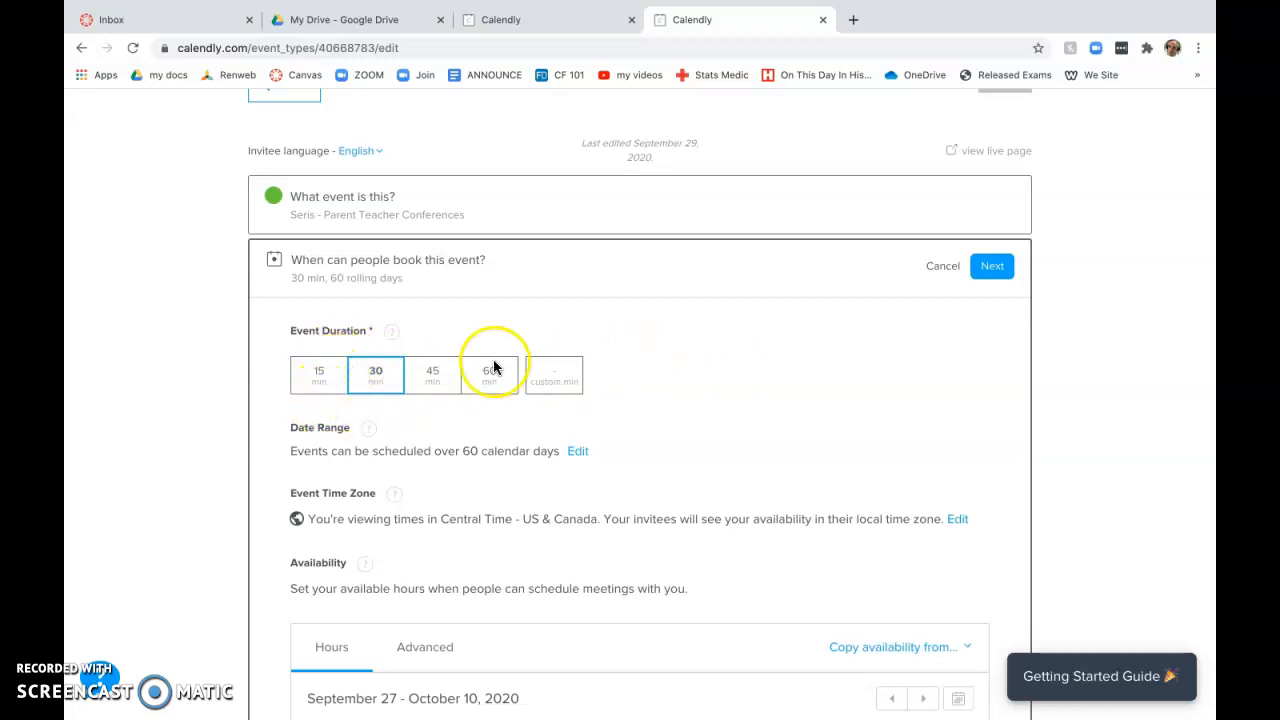
{"action": "left_click", "coordinate": [312, 387]}
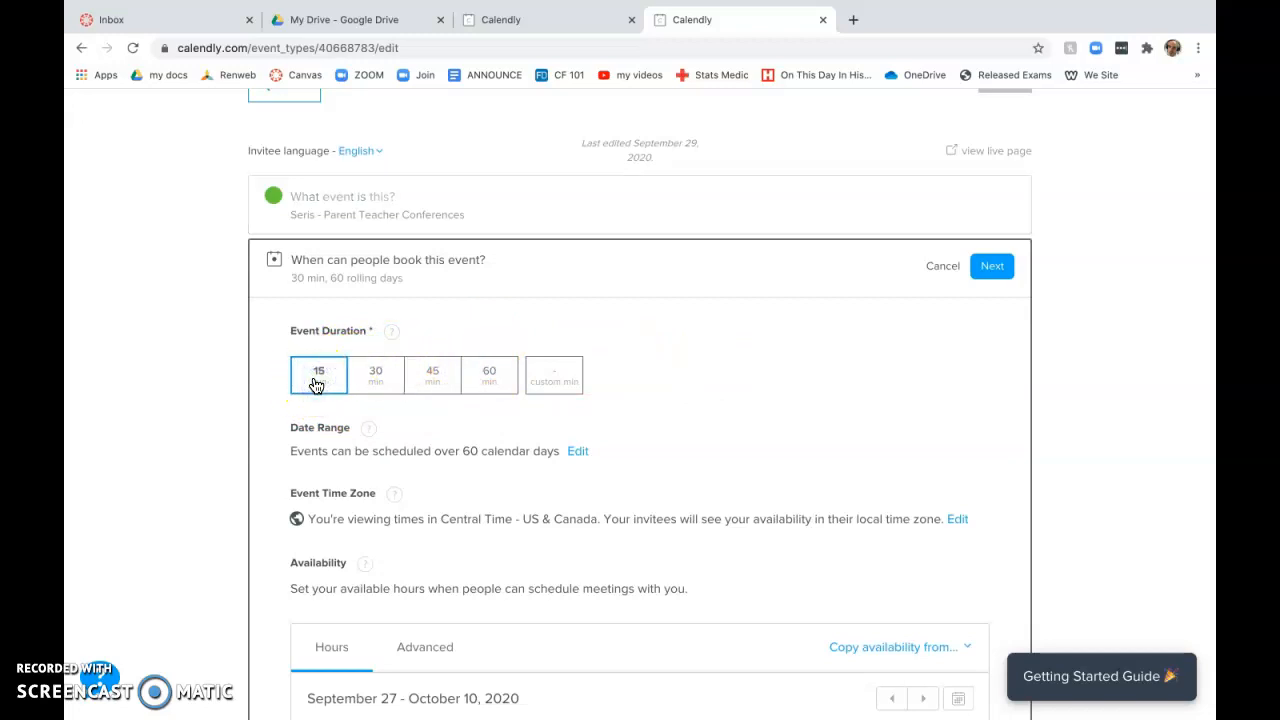
Step: Limit bookings to a fixed date range from Oct 8 to Oct 16, 2020
{"action": "left_click", "coordinate": [578, 453]}
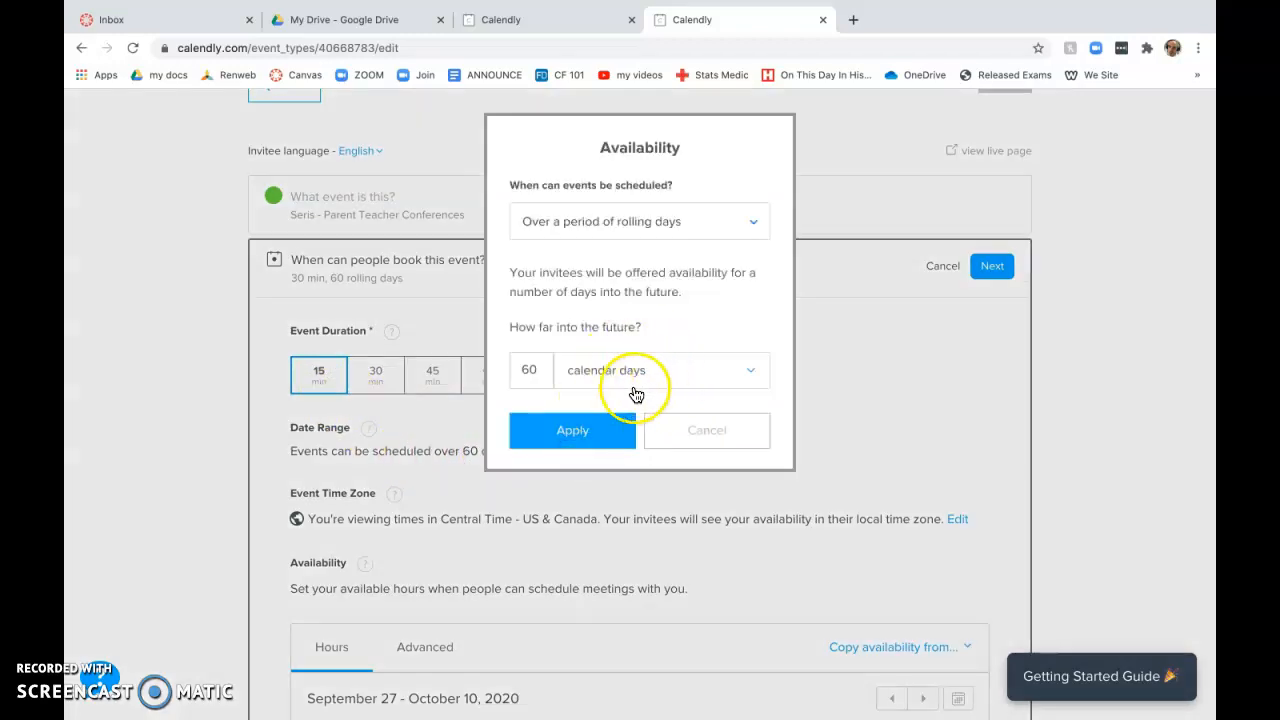
{"action": "left_click", "coordinate": [742, 226]}
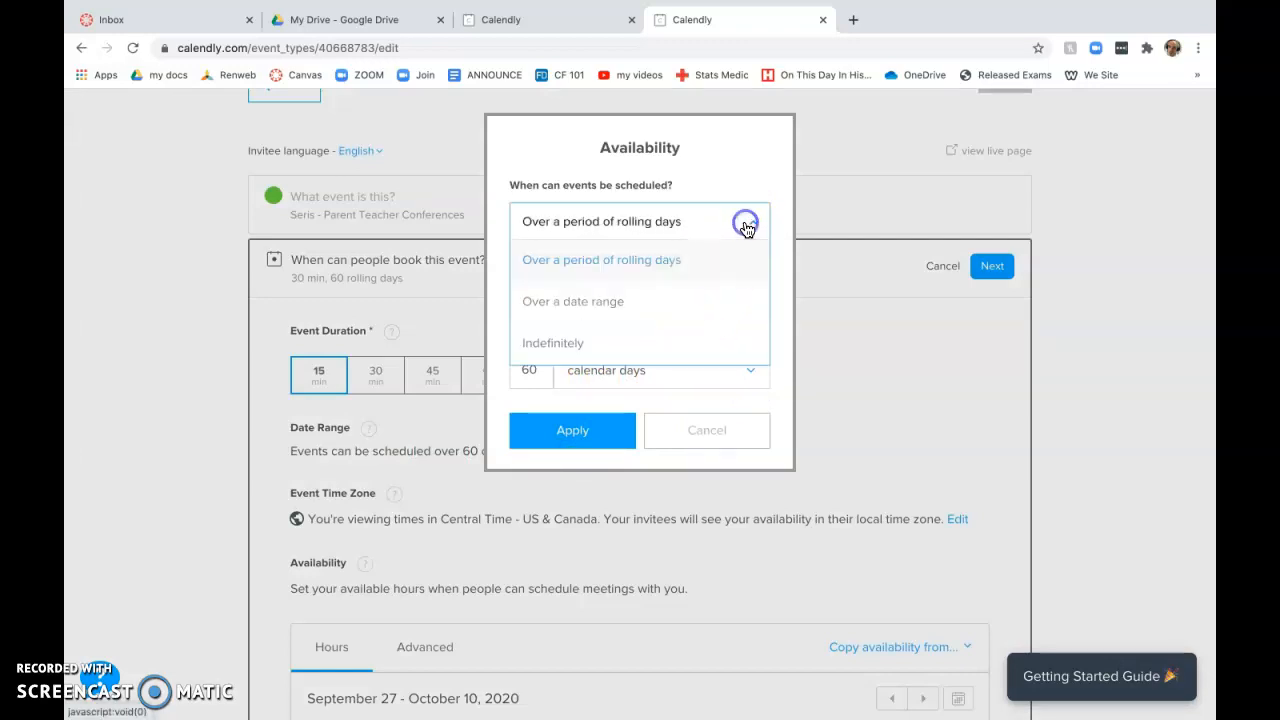
{"action": "left_click", "coordinate": [615, 304]}
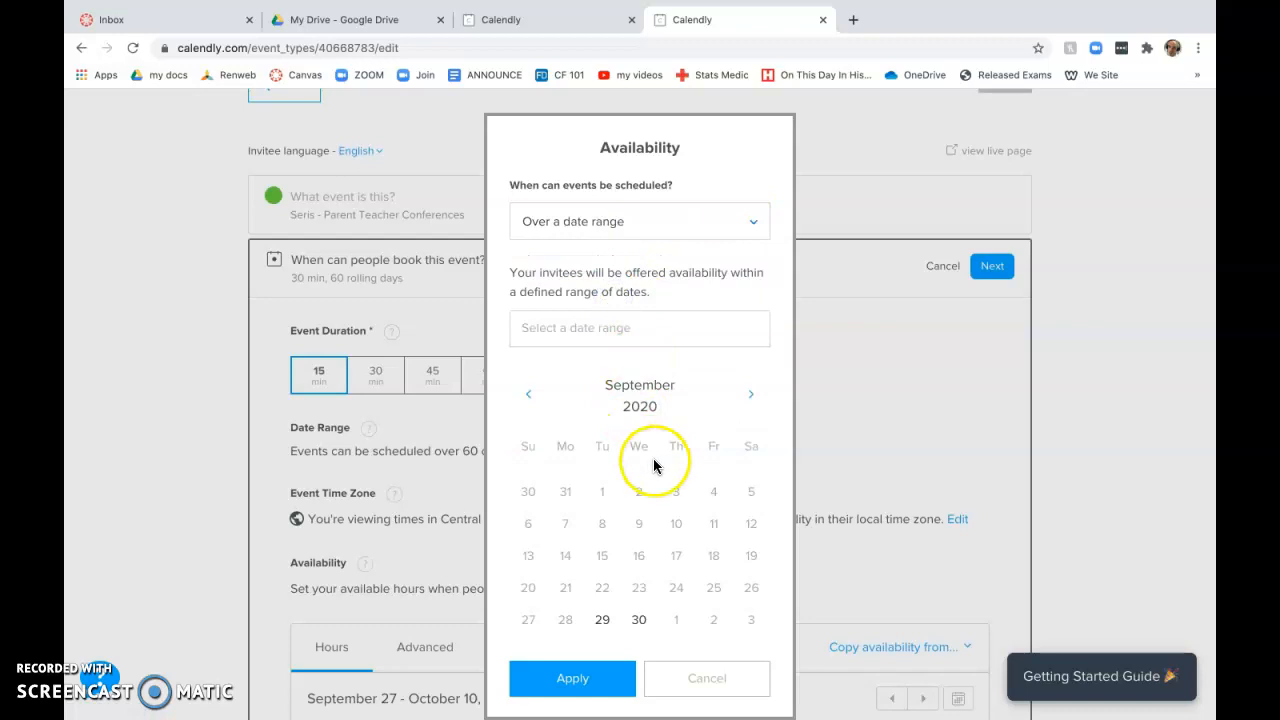
{"action": "left_click", "coordinate": [751, 394]}
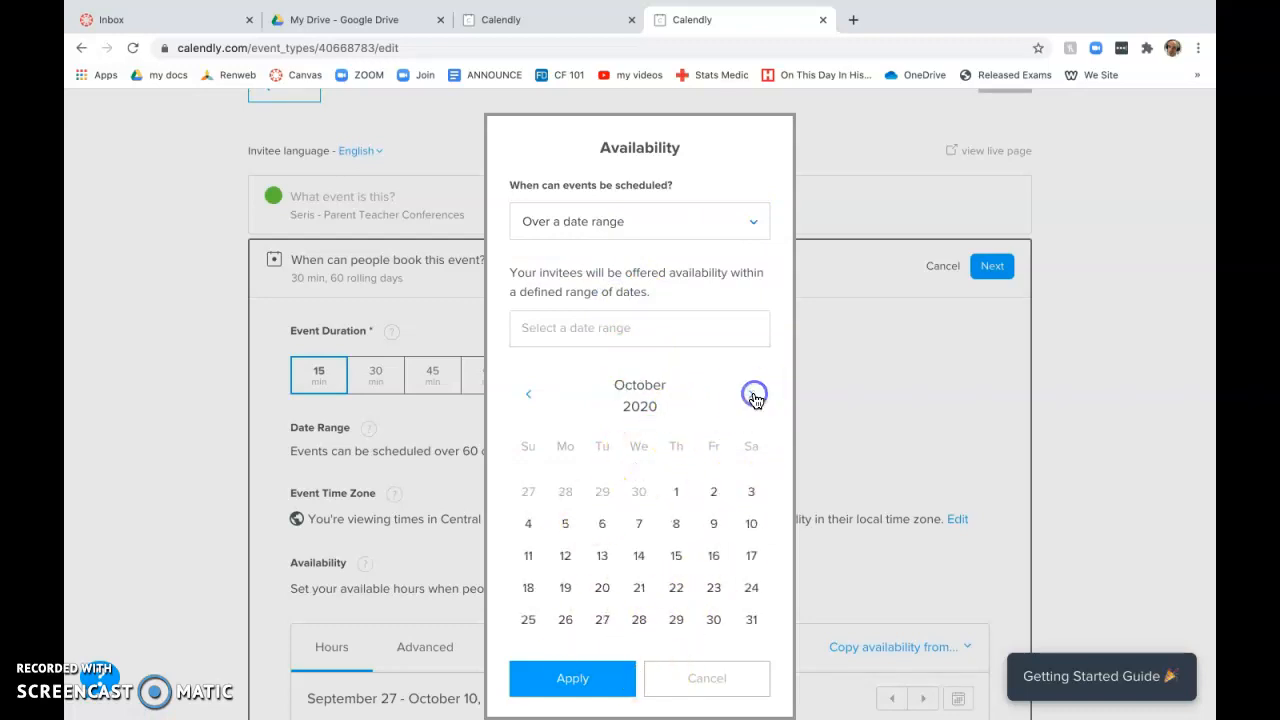
{"action": "left_click", "coordinate": [678, 526]}
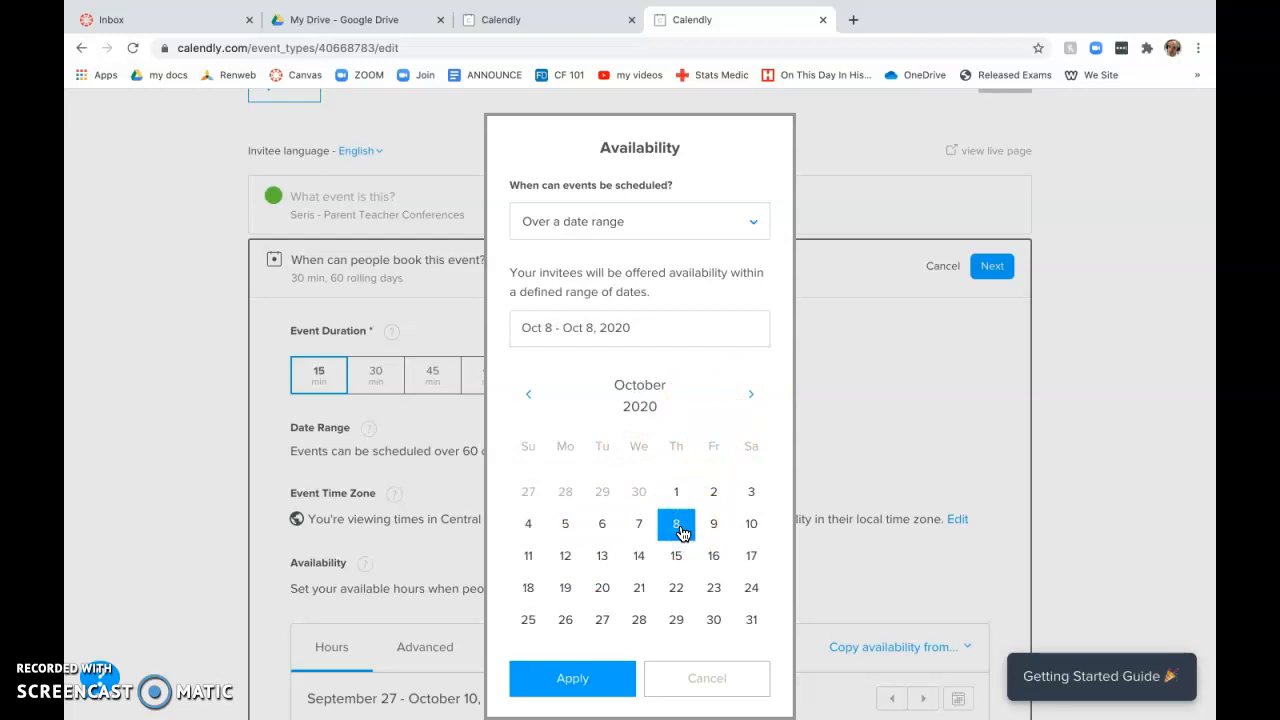
{"action": "left_click", "coordinate": [711, 553]}
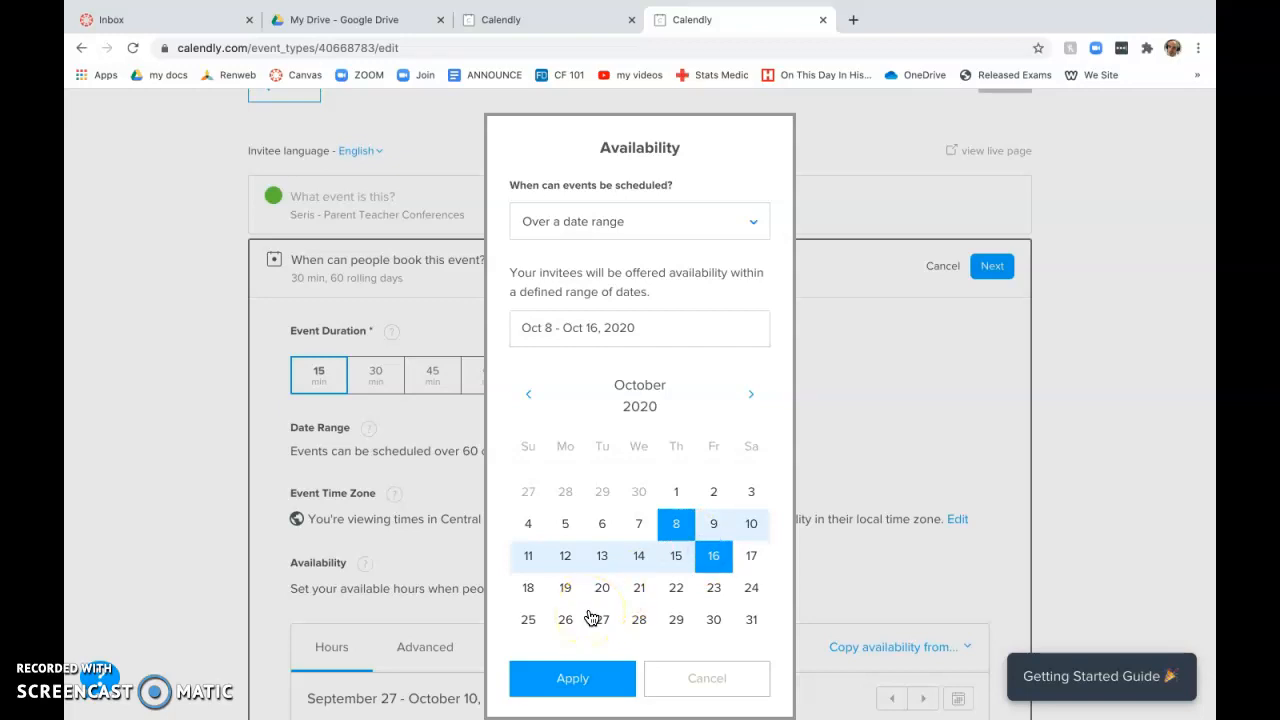
{"action": "left_click", "coordinate": [570, 679]}
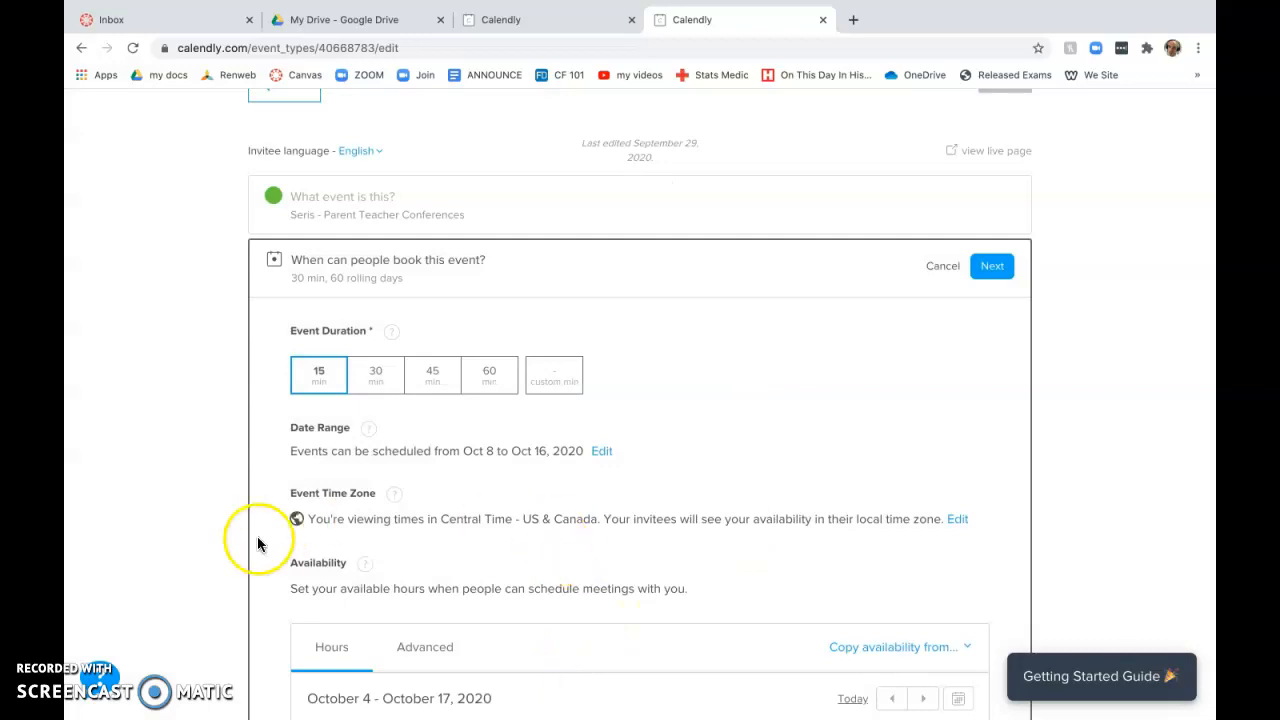
{"action": "scroll", "coordinate": [290, 612], "scroll_direction": "down", "scroll_amount": 3}
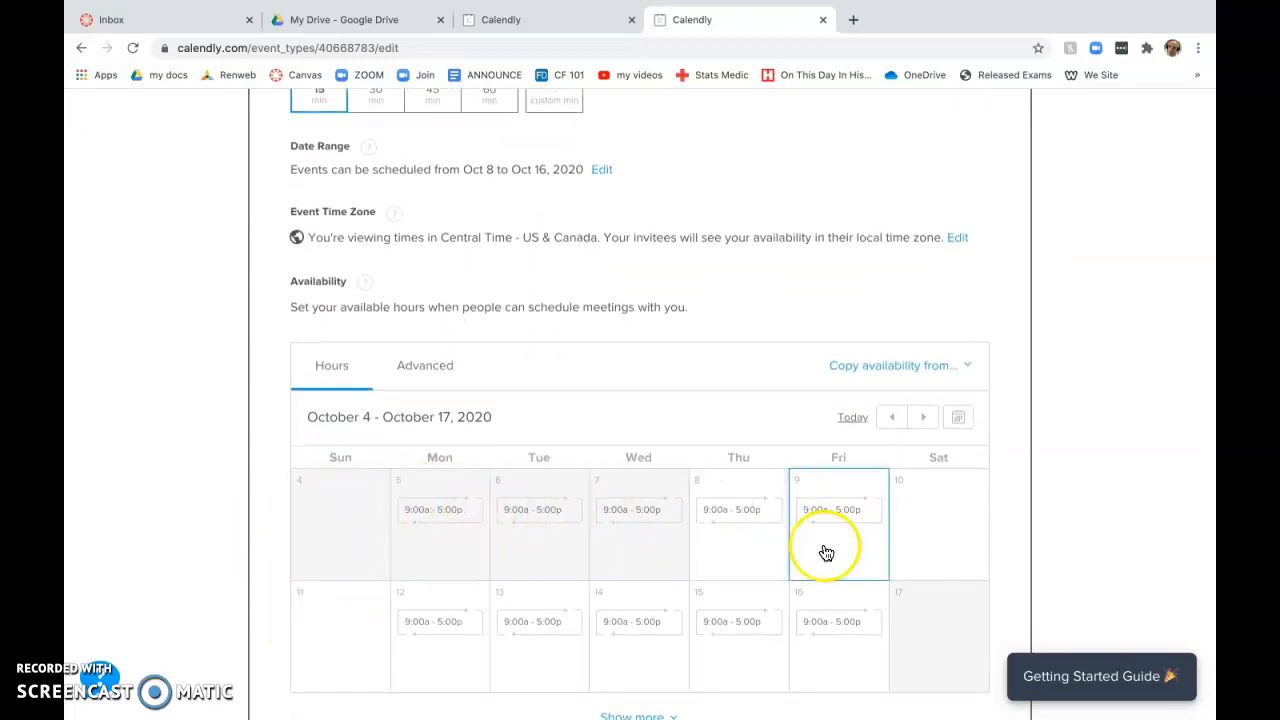
Step: Show more of the availability calendar and remove the 9:00–5:00 hours from Oct 8
{"action": "scroll", "coordinate": [766, 586], "scroll_direction": "down", "scroll_amount": 2}
{"action": "left_click", "coordinate": [640, 578]}
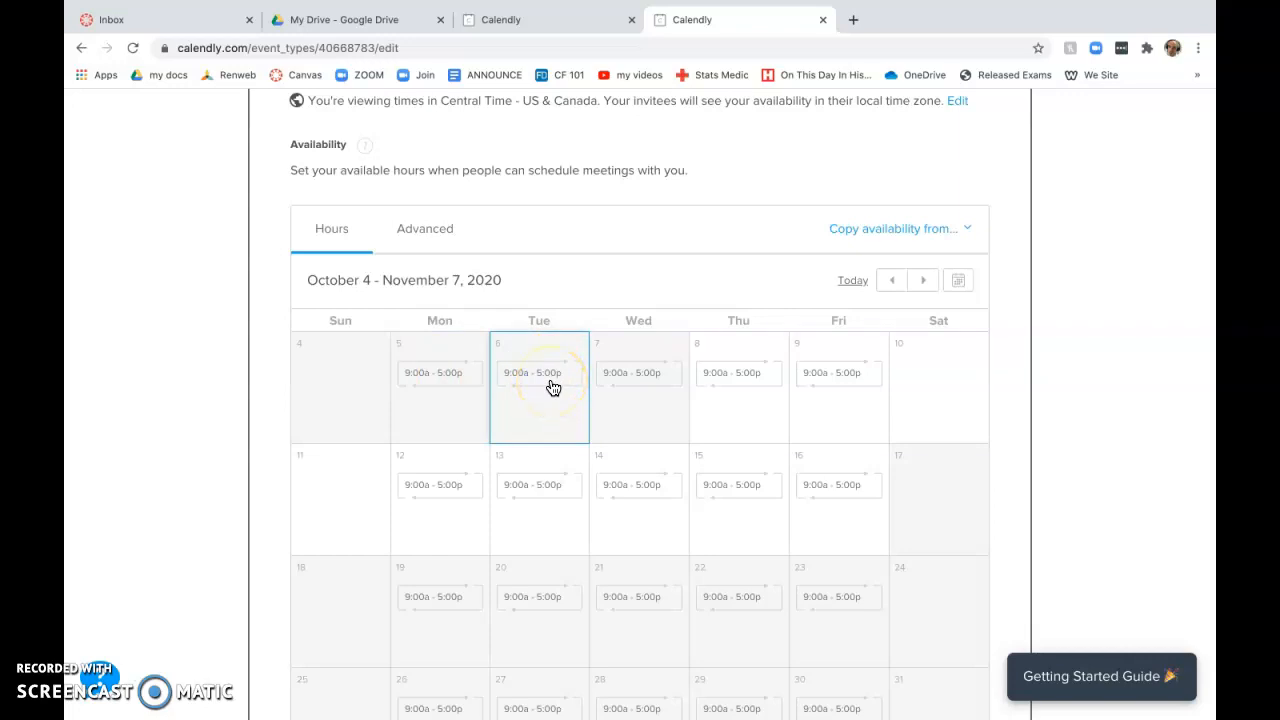
{"action": "left_click", "coordinate": [707, 375]}
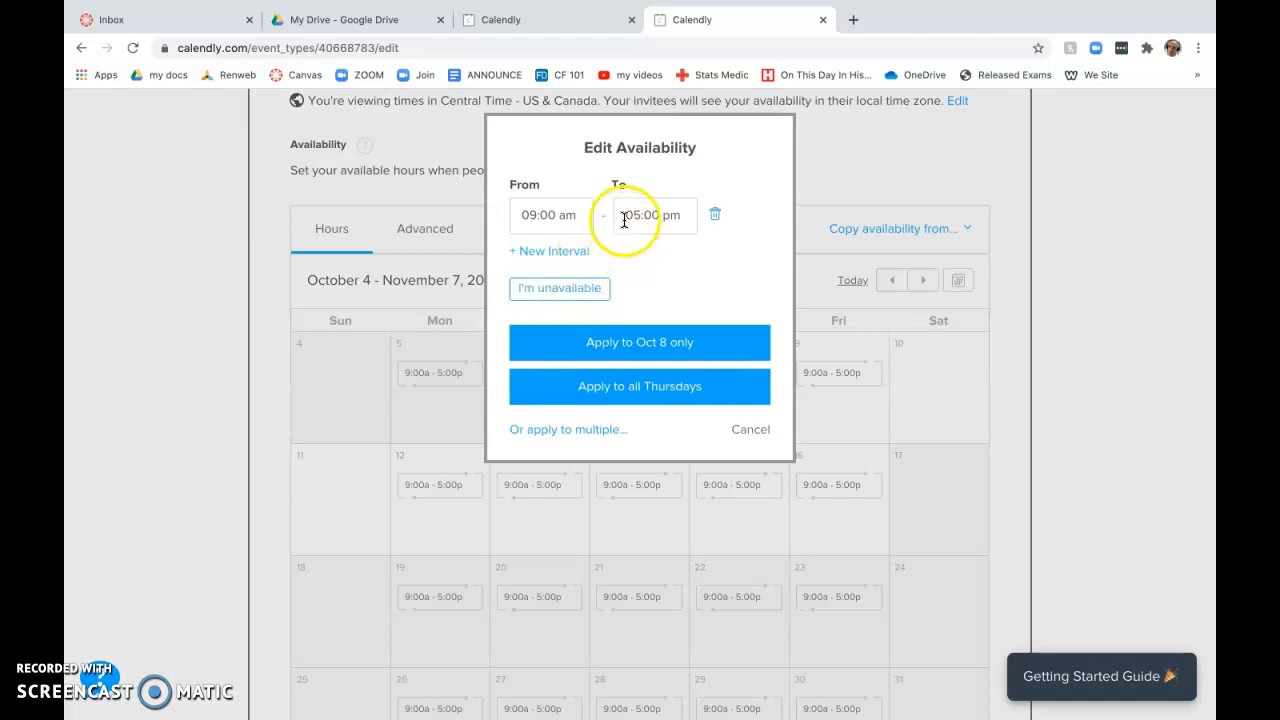
{"action": "left_click", "coordinate": [713, 220]}
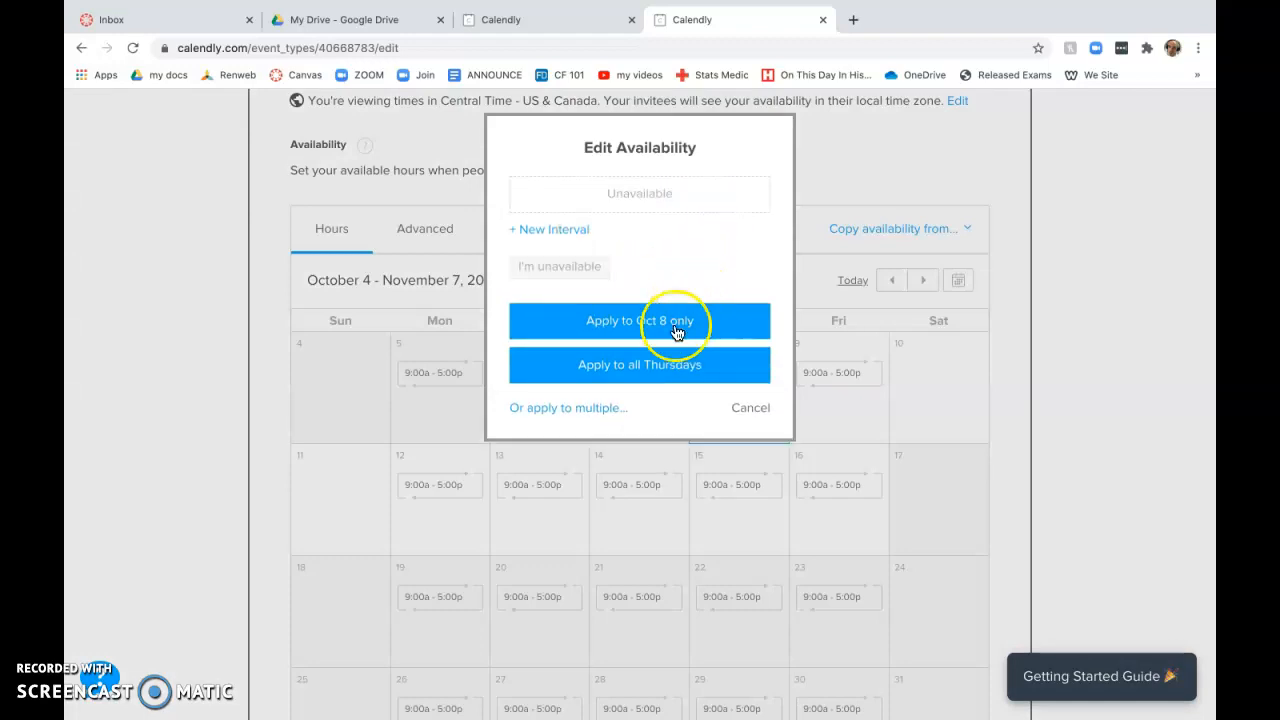
Step: Apply the removal to Sundays, Mondays, Tuesdays, Wednesdays and Fridays so every day is unavailable
{"action": "left_click", "coordinate": [562, 408]}
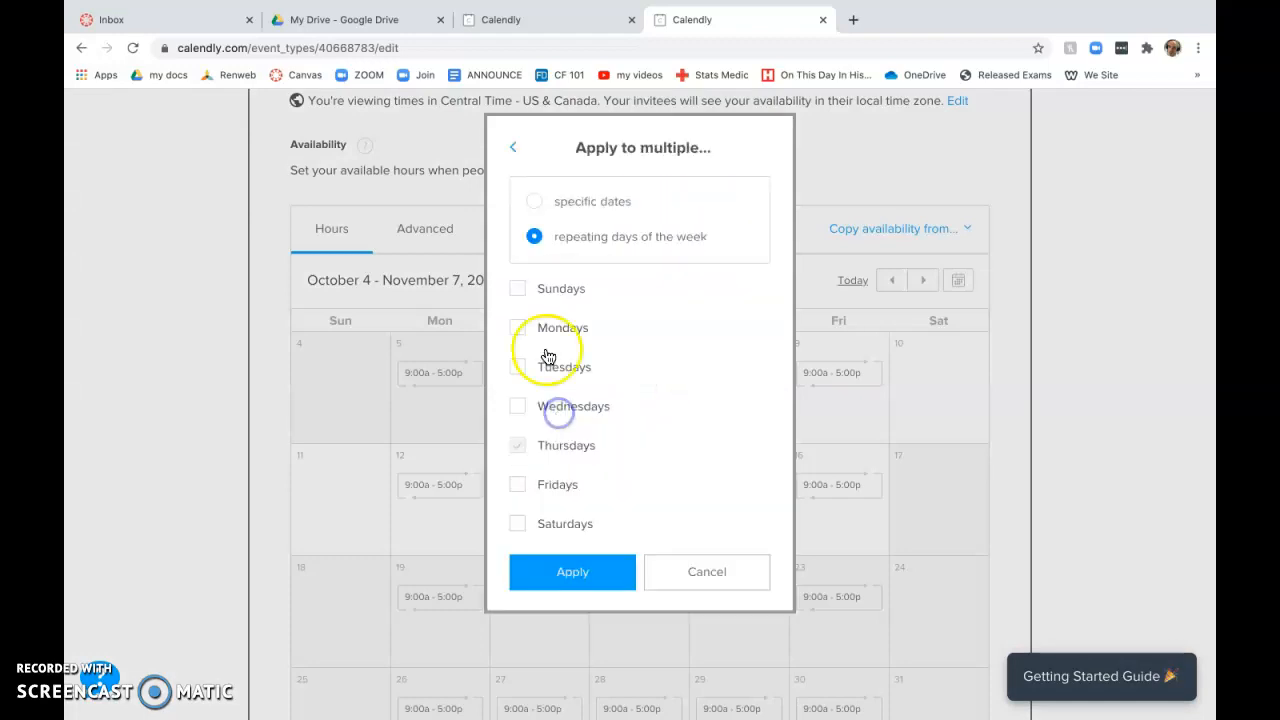
{"action": "left_click", "coordinate": [522, 321]}
{"action": "left_click", "coordinate": [514, 366]}
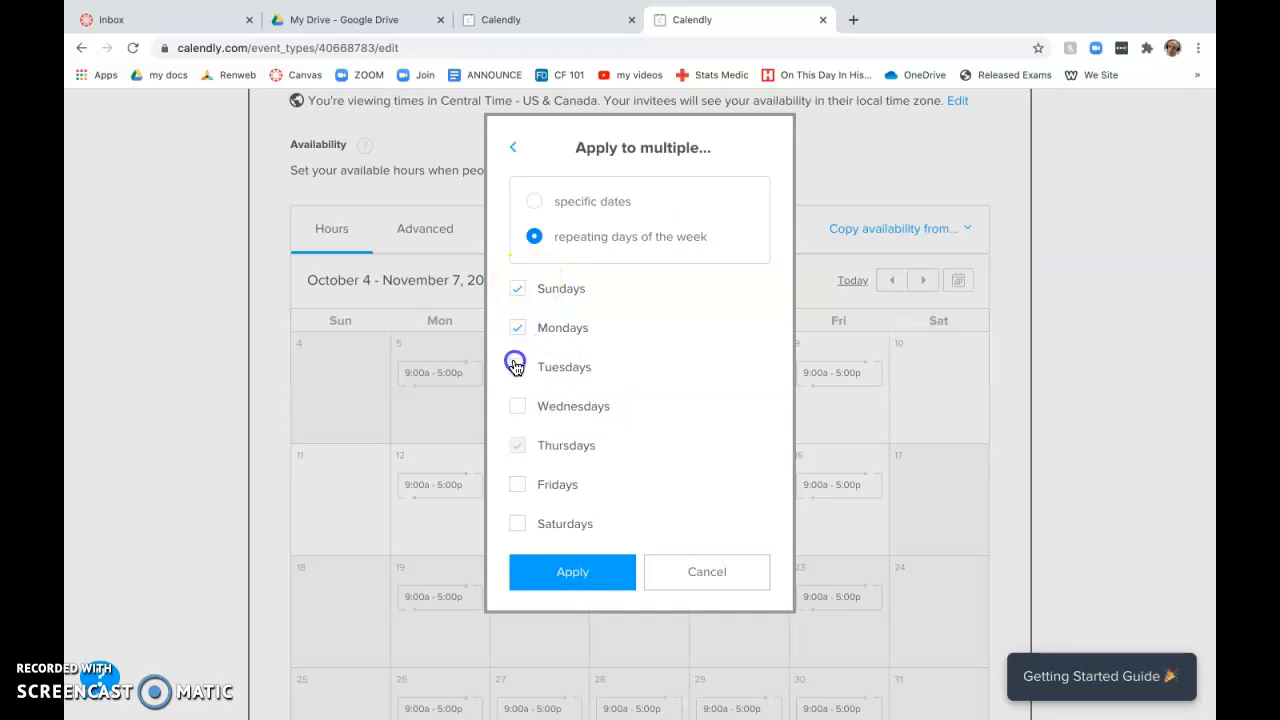
{"action": "left_click", "coordinate": [516, 404]}
{"action": "left_click", "coordinate": [515, 443]}
{"action": "left_click", "coordinate": [517, 485]}
{"action": "left_click", "coordinate": [549, 571]}
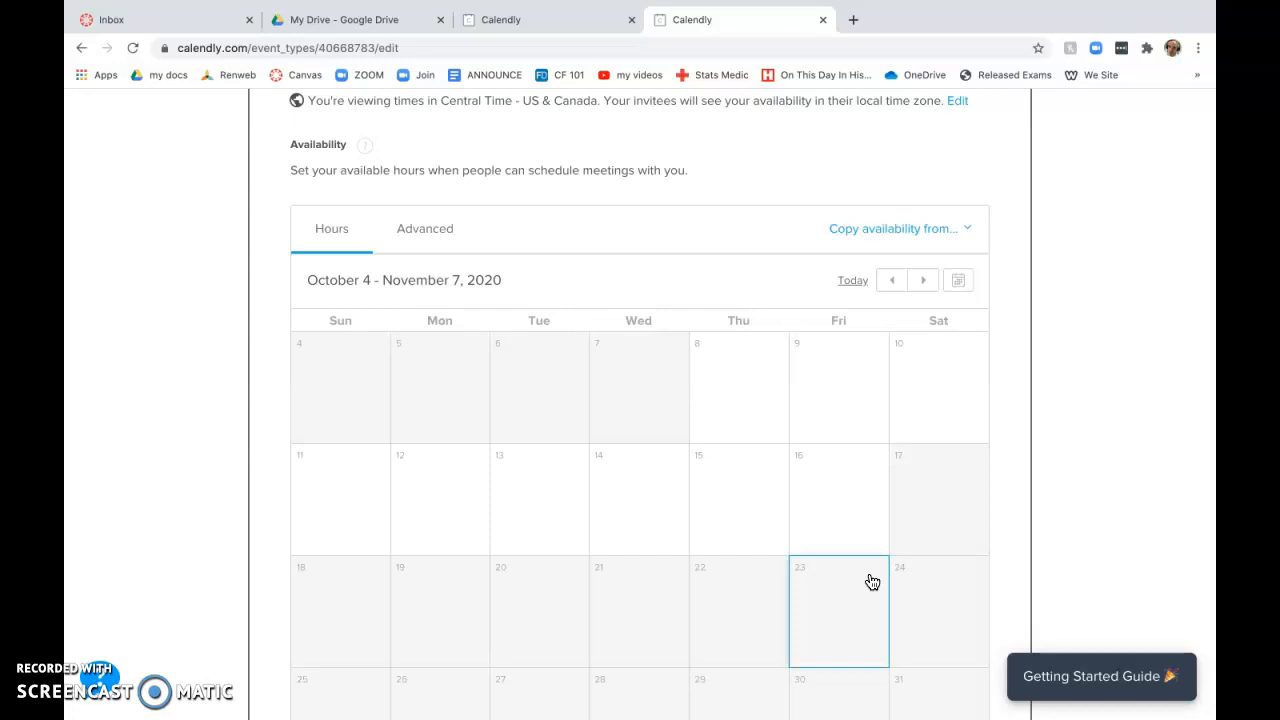
{"action": "left_click", "coordinate": [845, 500]}
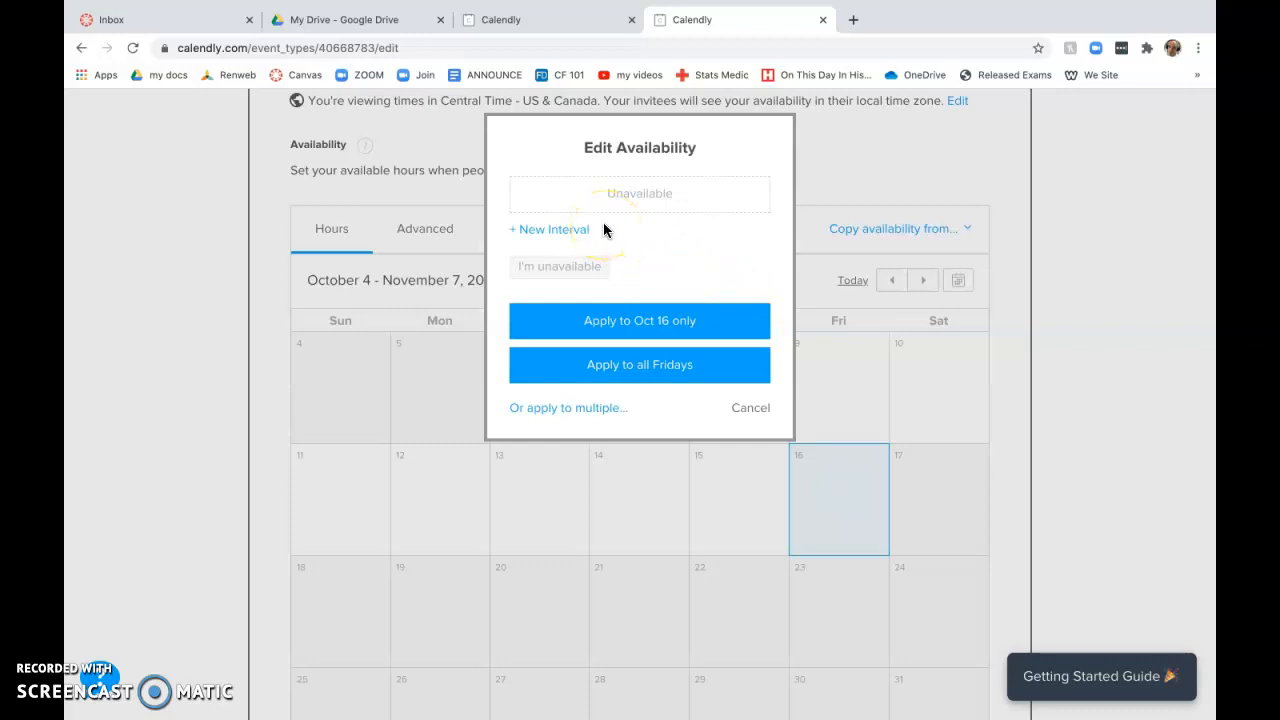
Step: Add an 8:00 am to 12:00 pm interval to Oct 16
{"action": "left_click", "coordinate": [570, 229]}
{"action": "left_click", "coordinate": [555, 216]}
{"action": "type", "text": "8:00"}
{"action": "key", "text": "Tab"}
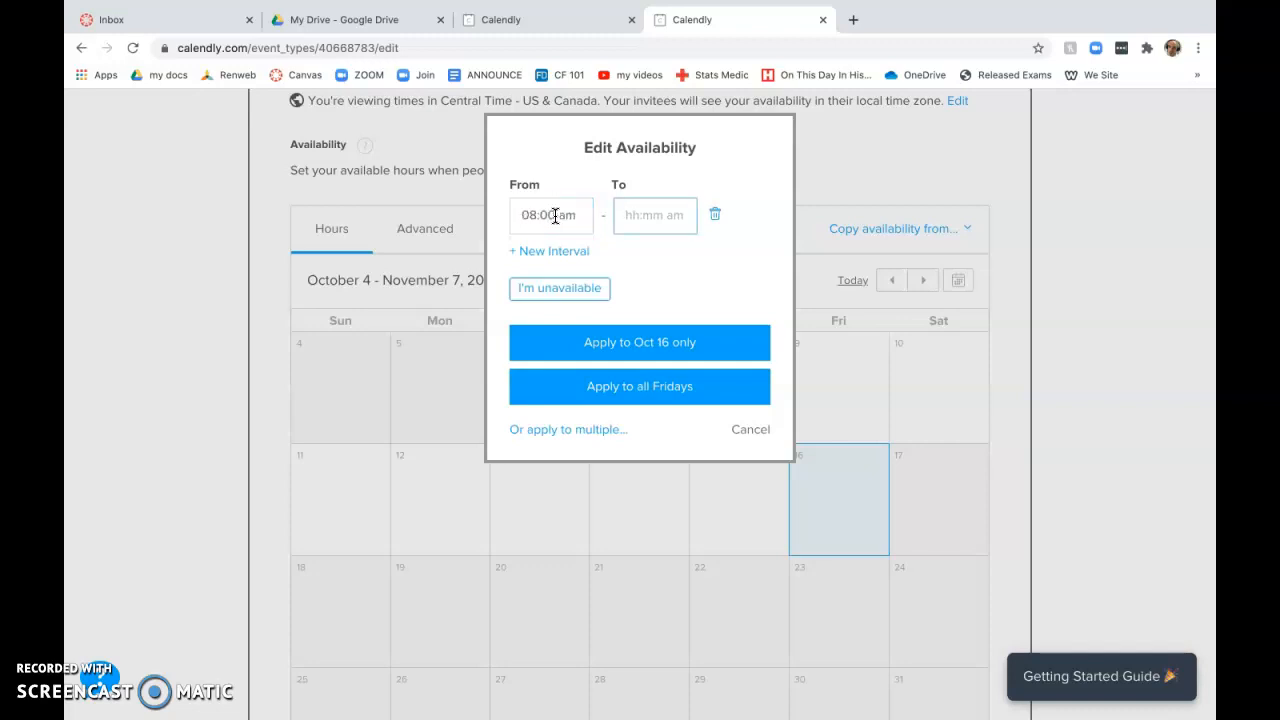
{"action": "type", "text": "3:05 pm"}
{"action": "left_click_drag", "start_coordinate": [683, 215], "coordinate": [622, 218]}
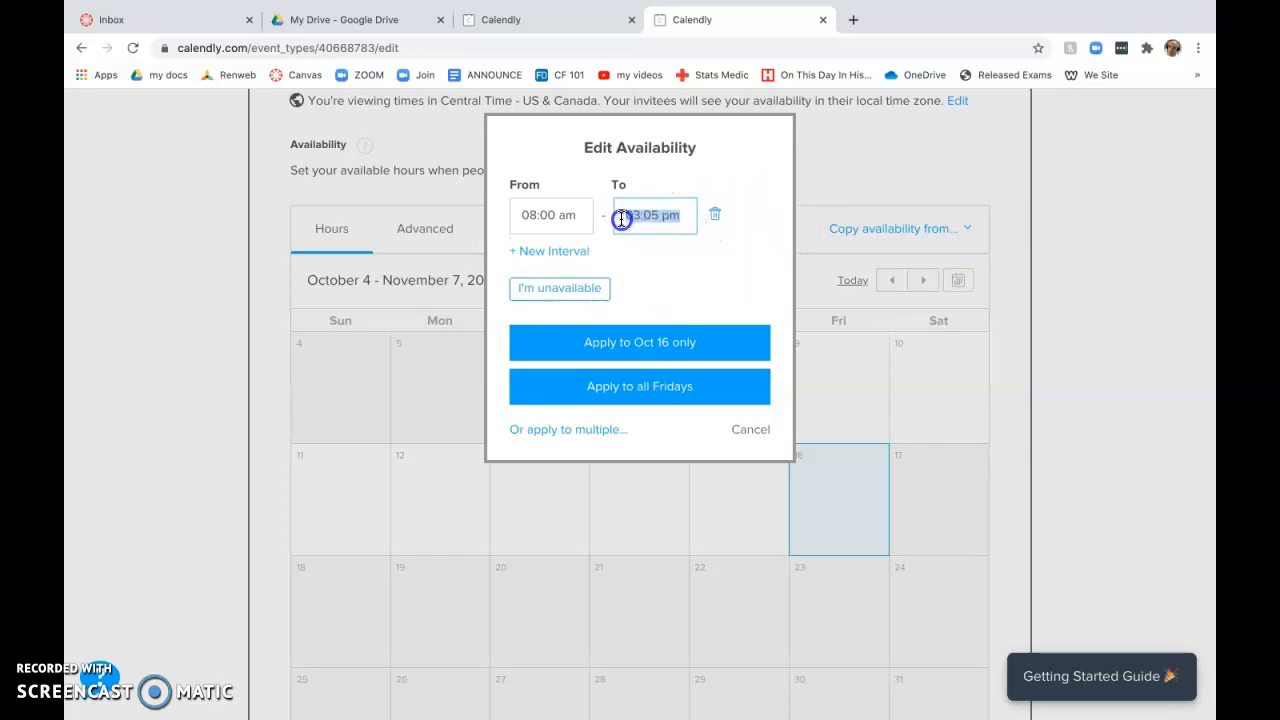
{"action": "type", "text": "12:00 pm"}
Step: Add a second 12:30 pm to 3:05 pm interval and apply both to Oct 16 only
{"action": "left_click", "coordinate": [560, 251]}
{"action": "left_click", "coordinate": [574, 265]}
{"action": "type", "text": "12:30 pm3:05"}
{"action": "left_click", "coordinate": [609, 343]}
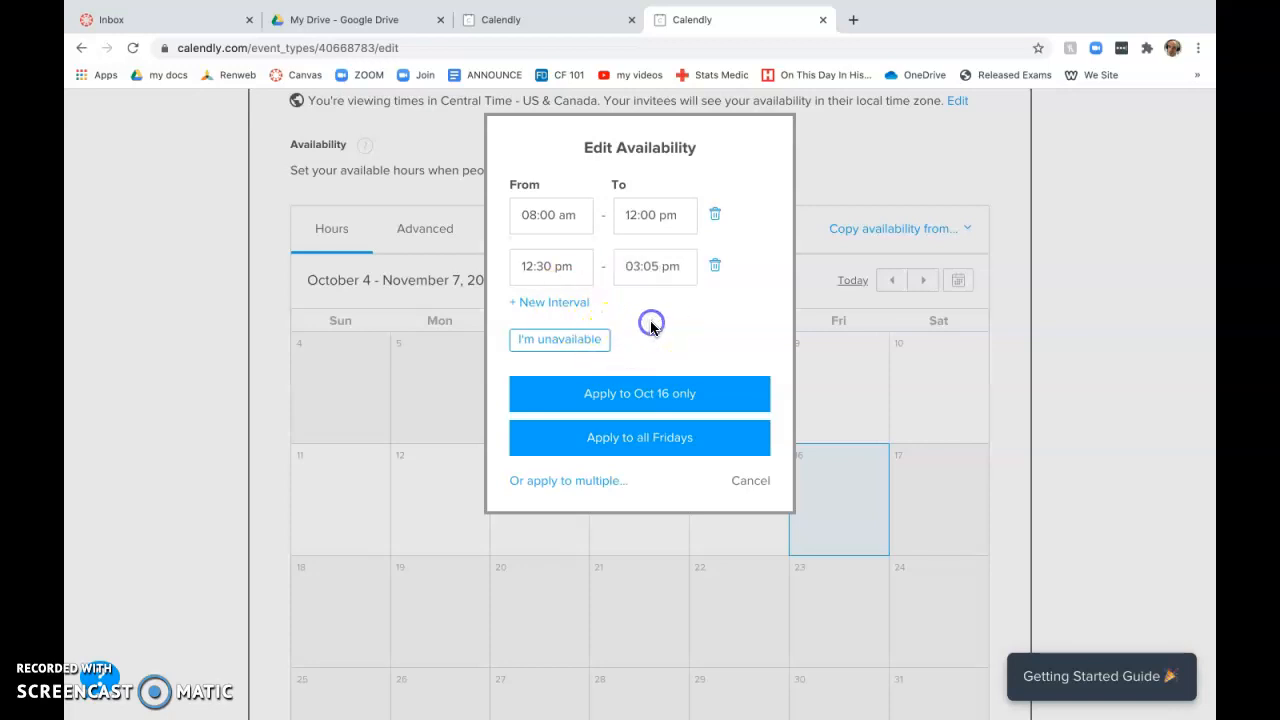
{"action": "left_click", "coordinate": [641, 396]}
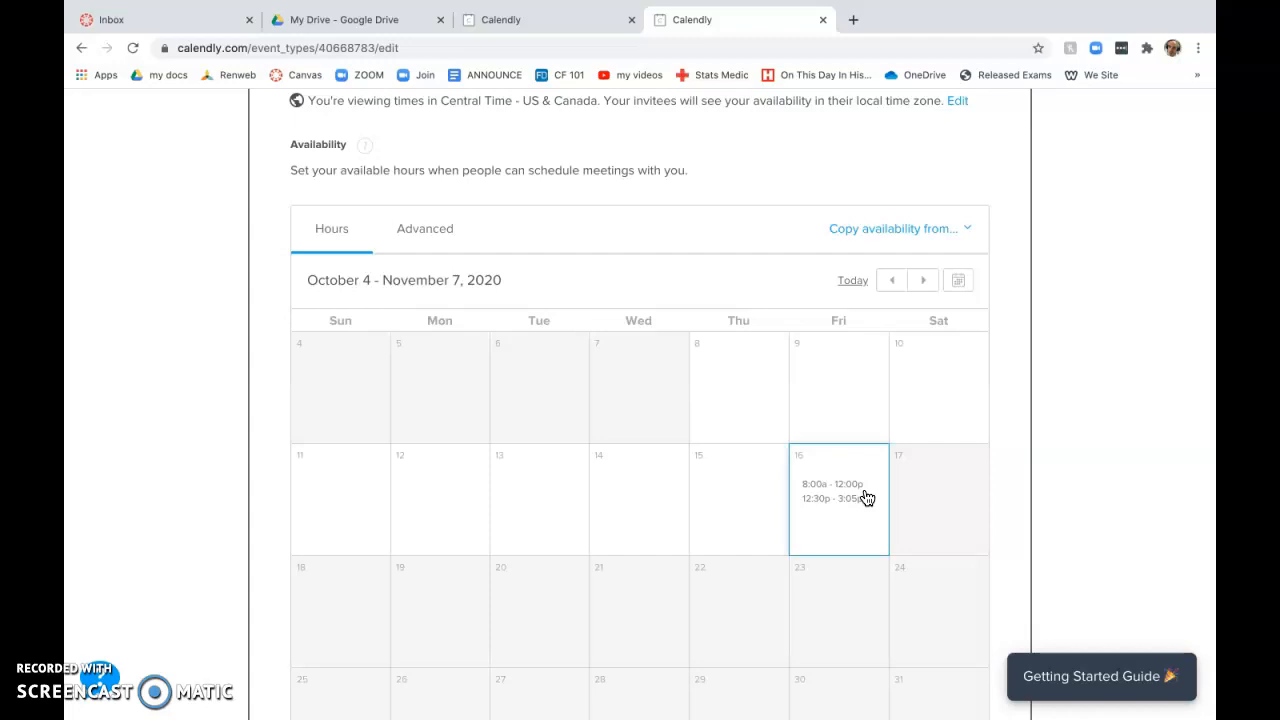
Step: Save the booking-time settings so the event is on and accepting bookings
{"action": "scroll", "coordinate": [832, 457], "scroll_direction": "down", "scroll_amount": 2}
{"action": "scroll", "coordinate": [834, 457], "scroll_direction": "down", "scroll_amount": 3}
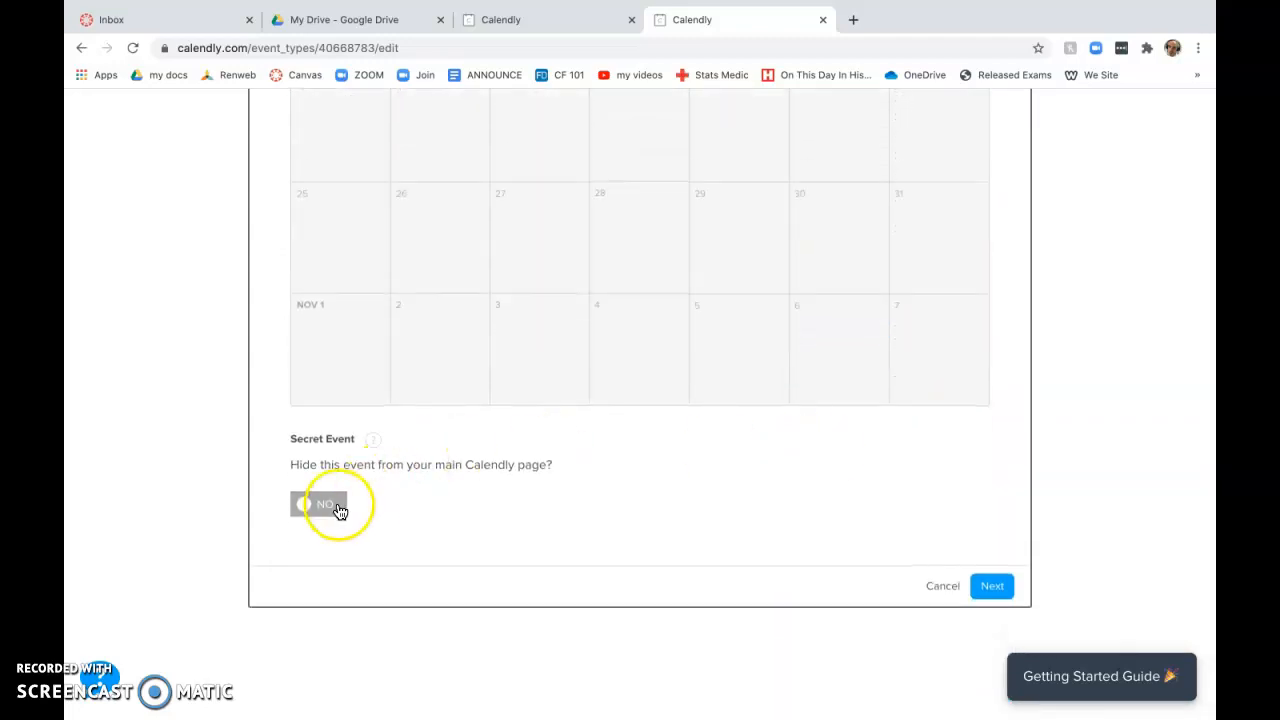
{"action": "left_click", "coordinate": [995, 590]}
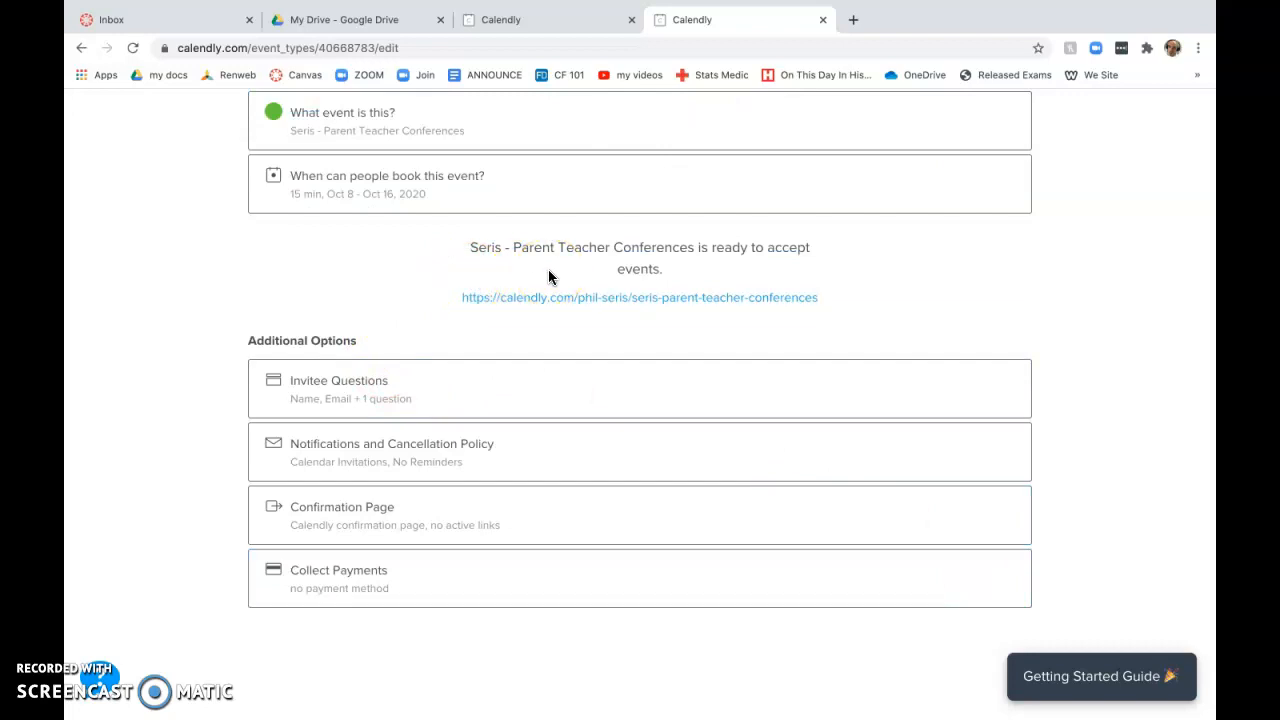
{"action": "scroll", "coordinate": [548, 277], "scroll_direction": "up", "scroll_amount": 3}
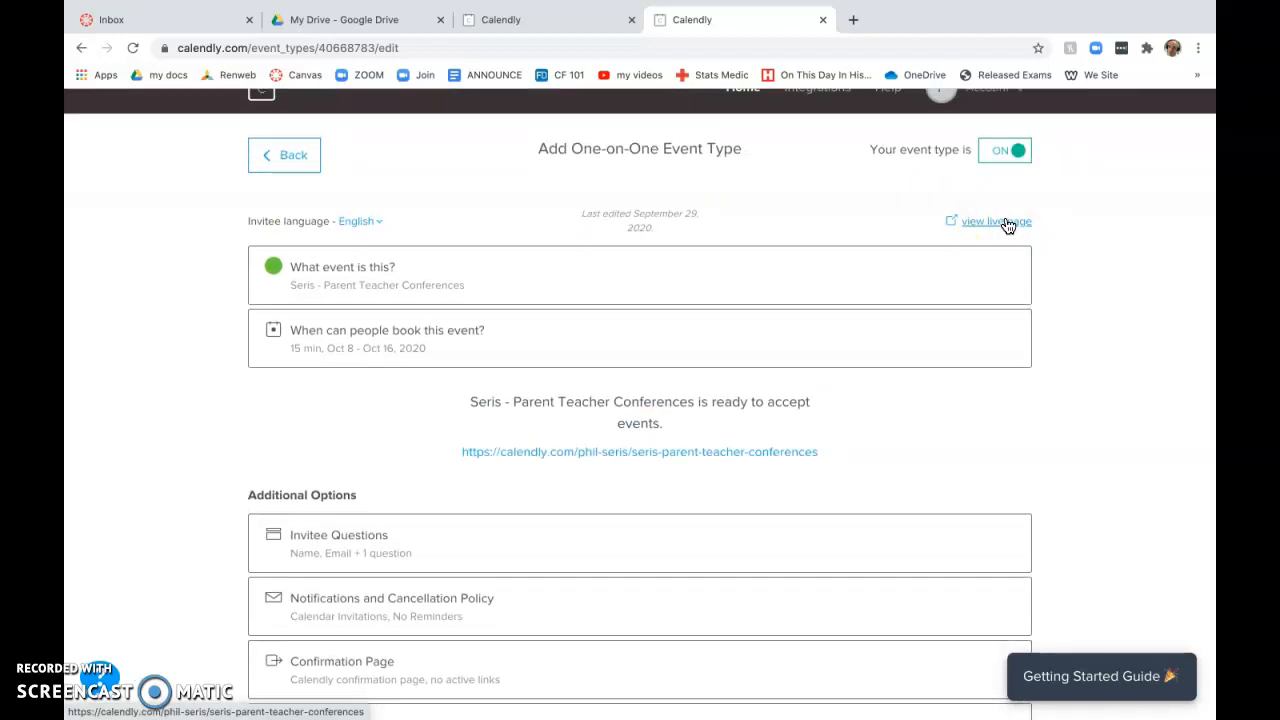
Step: Preview the live booking page and check the Oct 16 slots starting at 8:30am
{"action": "left_click", "coordinate": [1008, 222]}
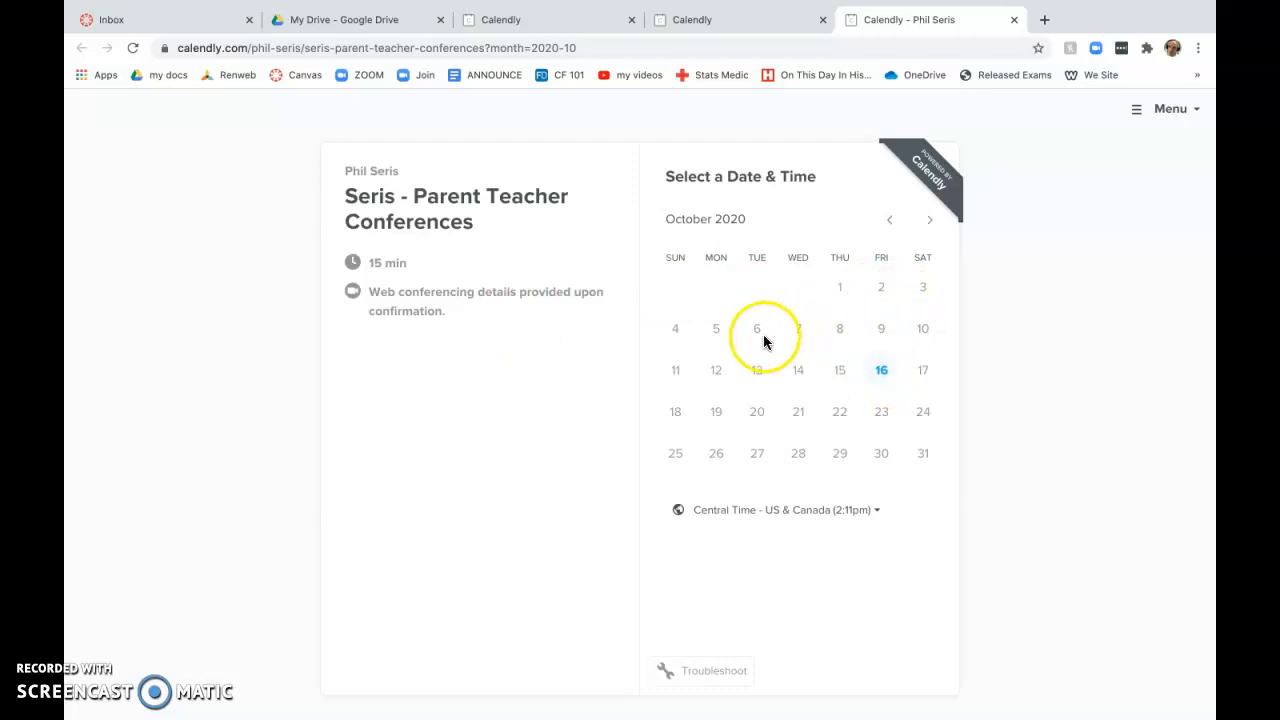
{"action": "left_click", "coordinate": [883, 377]}
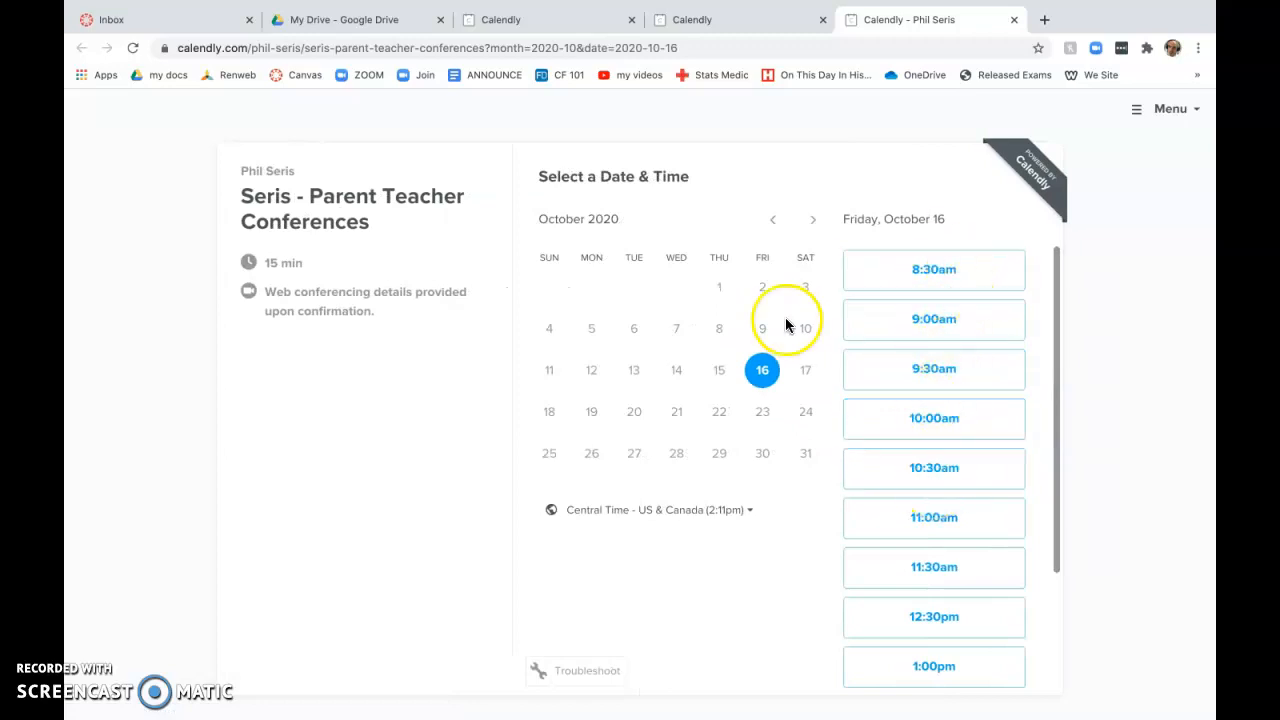
{"action": "scroll", "coordinate": [952, 321], "scroll_direction": "down", "scroll_amount": 1}
{"action": "scroll", "coordinate": [952, 321], "scroll_direction": "down", "scroll_amount": 3}
{"action": "left_click", "coordinate": [770, 33]}
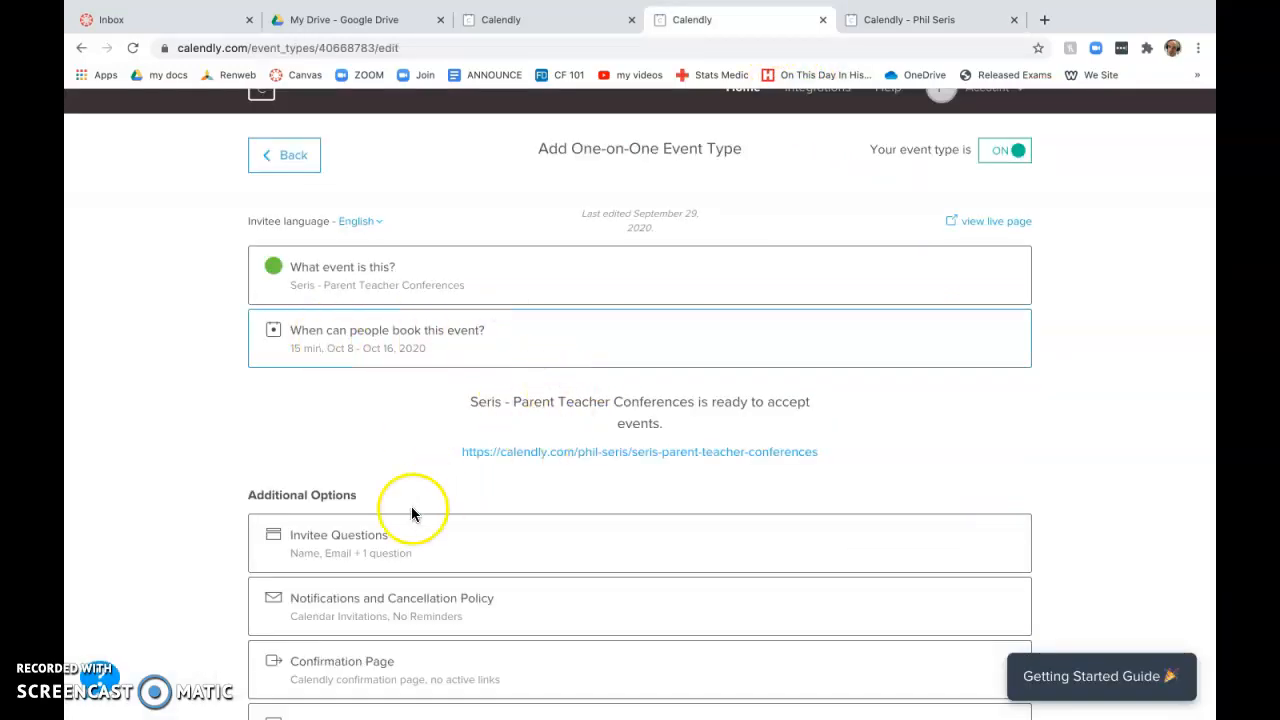
Step: Expand the event's 'When can people book this event?' settings
{"action": "left_click", "coordinate": [443, 274]}
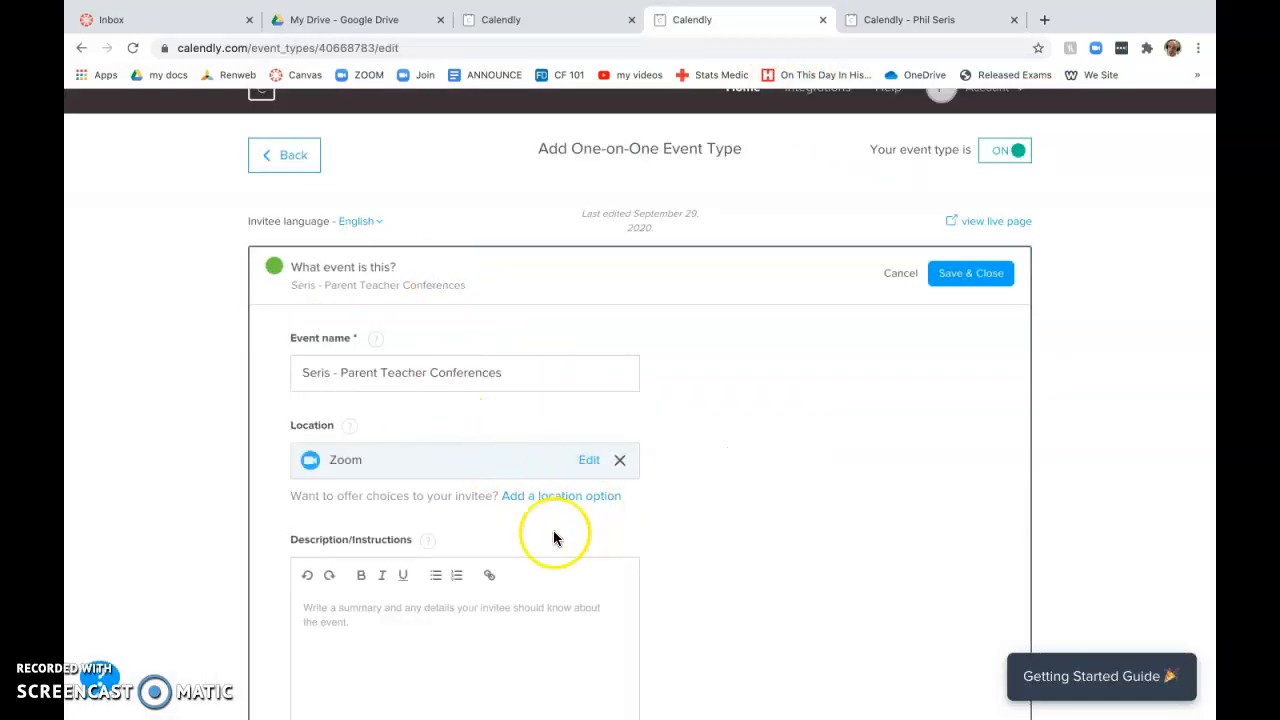
{"action": "scroll", "coordinate": [463, 545], "scroll_direction": "down", "scroll_amount": 1}
{"action": "scroll", "coordinate": [462, 540], "scroll_direction": "down", "scroll_amount": 3}
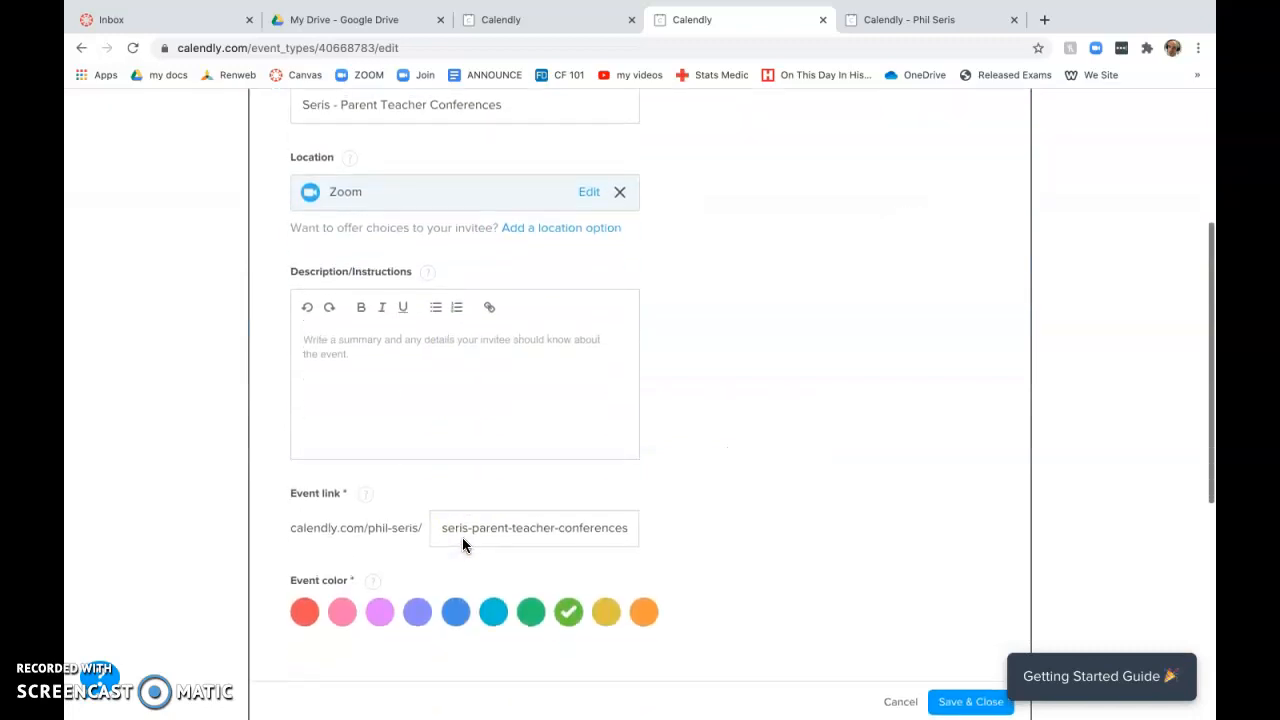
{"action": "scroll", "coordinate": [470, 542], "scroll_direction": "down", "scroll_amount": 2}
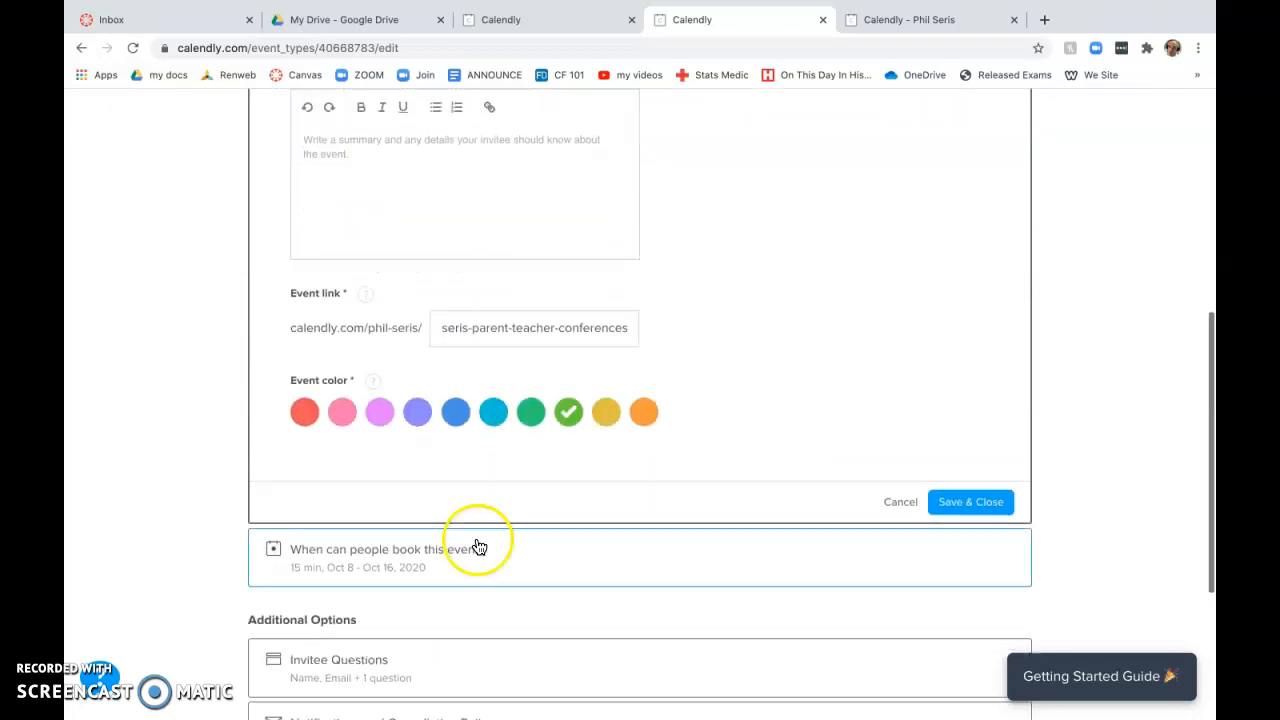
{"action": "left_click", "coordinate": [610, 574]}
{"action": "scroll", "coordinate": [600, 480], "scroll_direction": "down", "scroll_amount": 1}
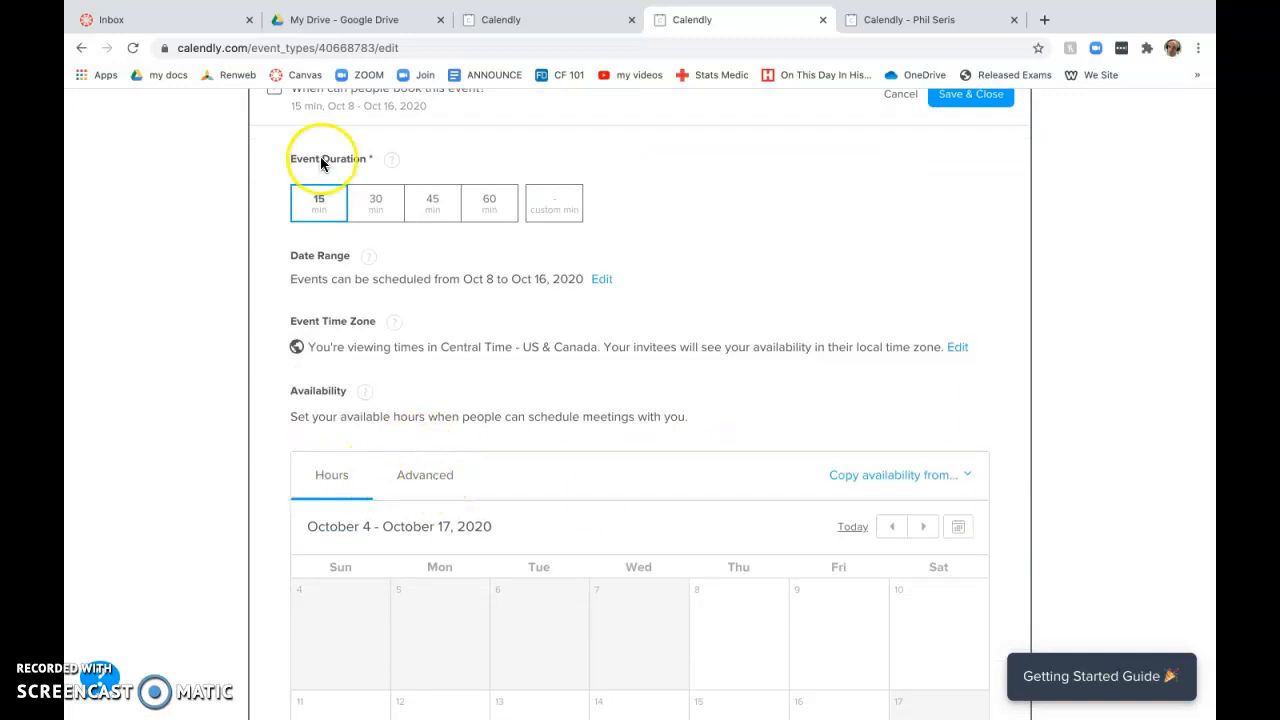
Step: Set the Advanced availability increments to 15 min and save the booking settings
{"action": "left_click", "coordinate": [422, 475]}
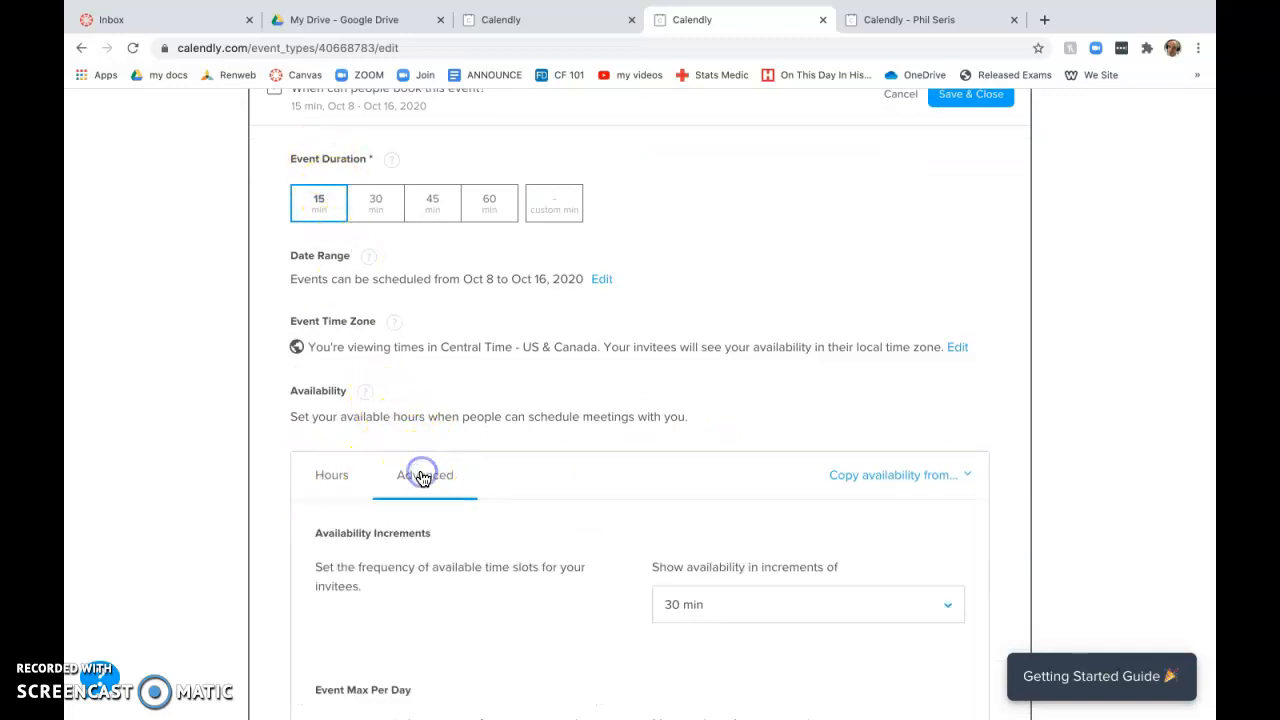
{"action": "scroll", "coordinate": [660, 490], "scroll_direction": "down", "scroll_amount": 2}
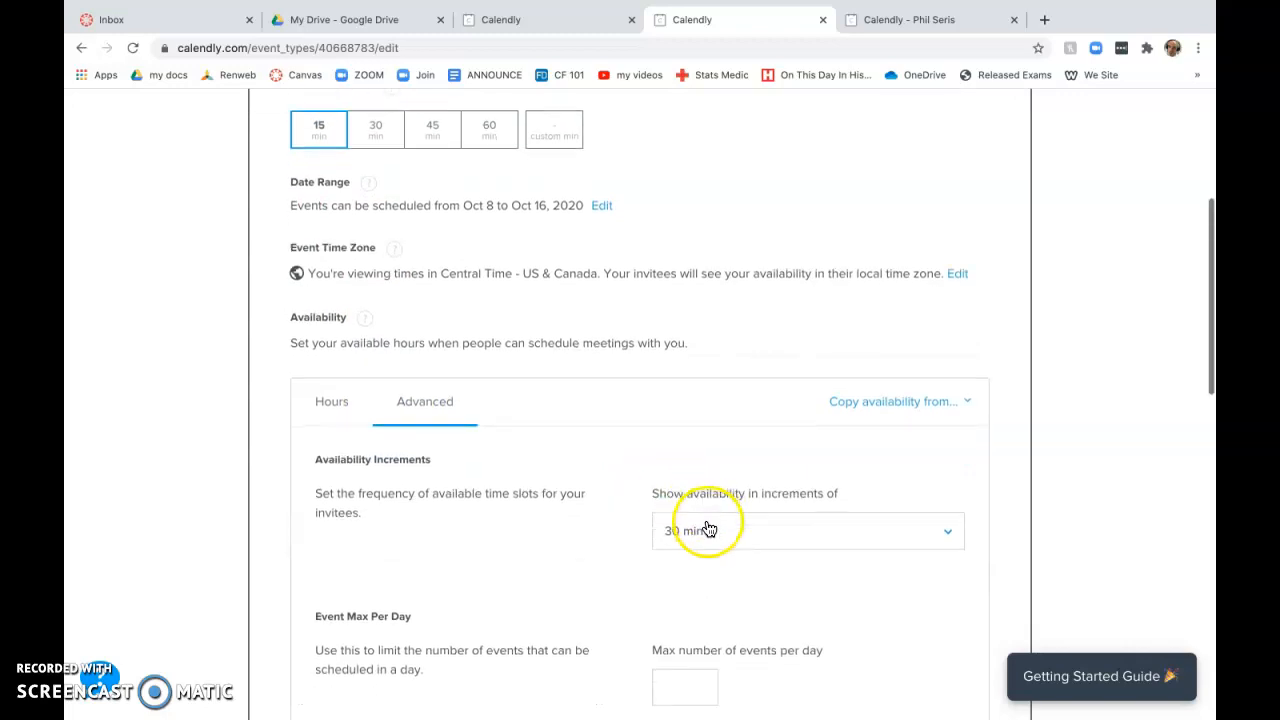
{"action": "left_click", "coordinate": [707, 530]}
{"action": "left_click", "coordinate": [688, 652]}
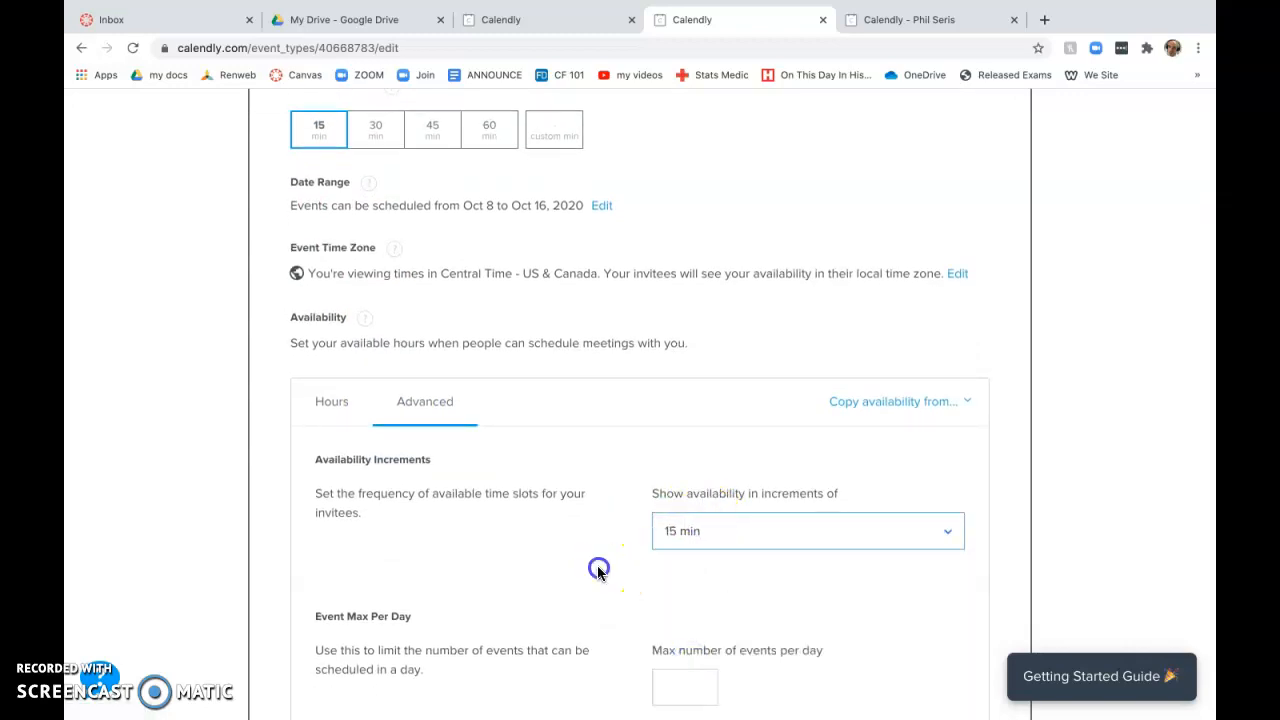
{"action": "scroll", "coordinate": [597, 566], "scroll_direction": "down", "scroll_amount": 1}
{"action": "scroll", "coordinate": [597, 568], "scroll_direction": "down", "scroll_amount": 2}
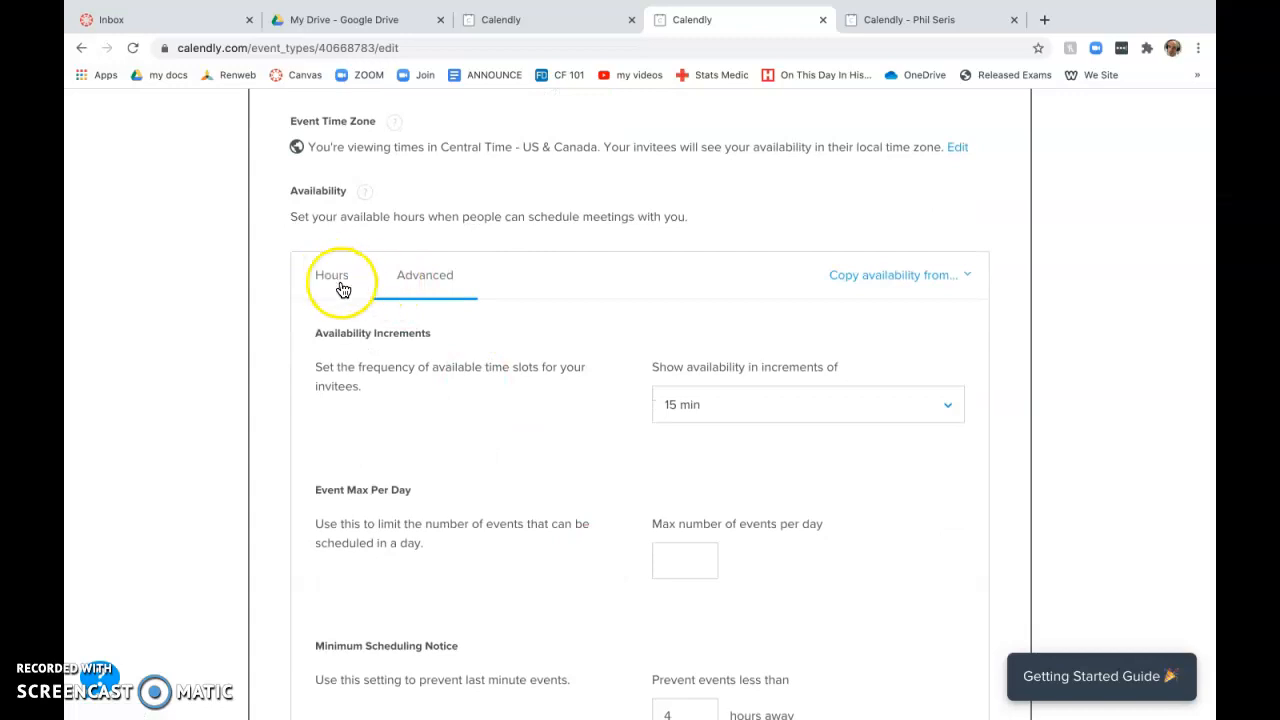
{"action": "scroll", "coordinate": [588, 456], "scroll_direction": "down", "scroll_amount": 5}
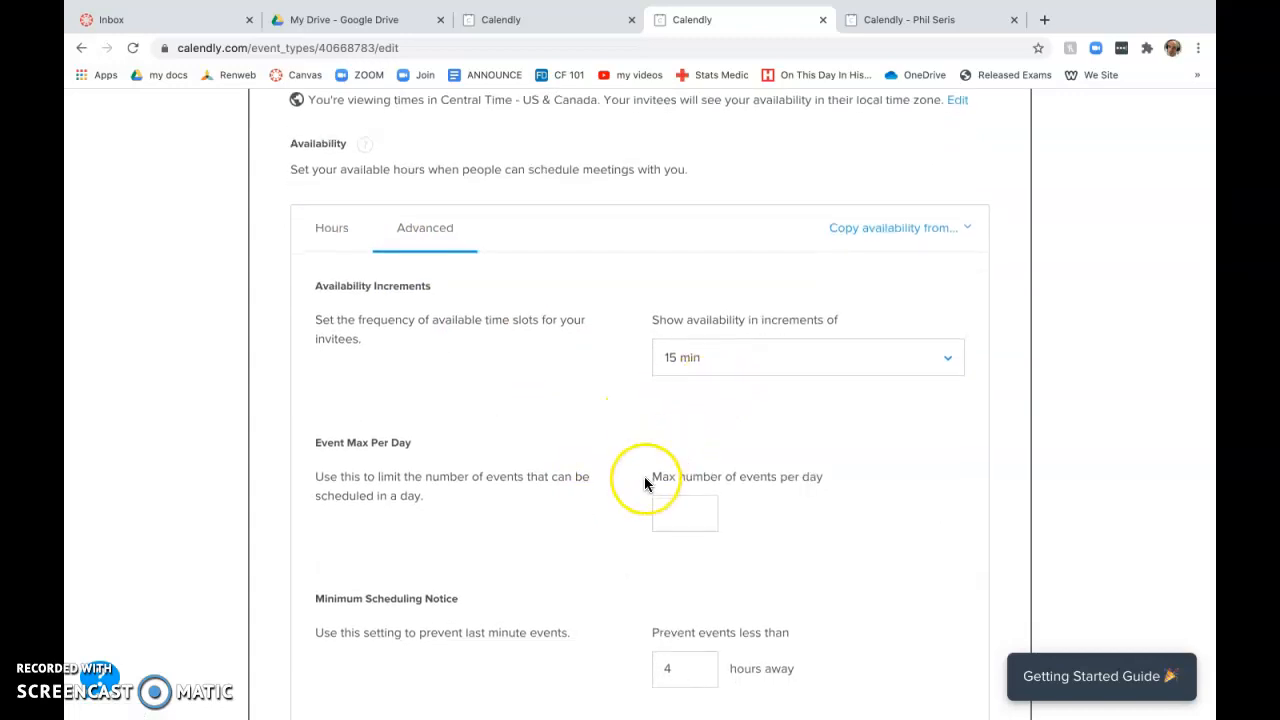
{"action": "scroll", "coordinate": [644, 476], "scroll_direction": "down", "scroll_amount": 6}
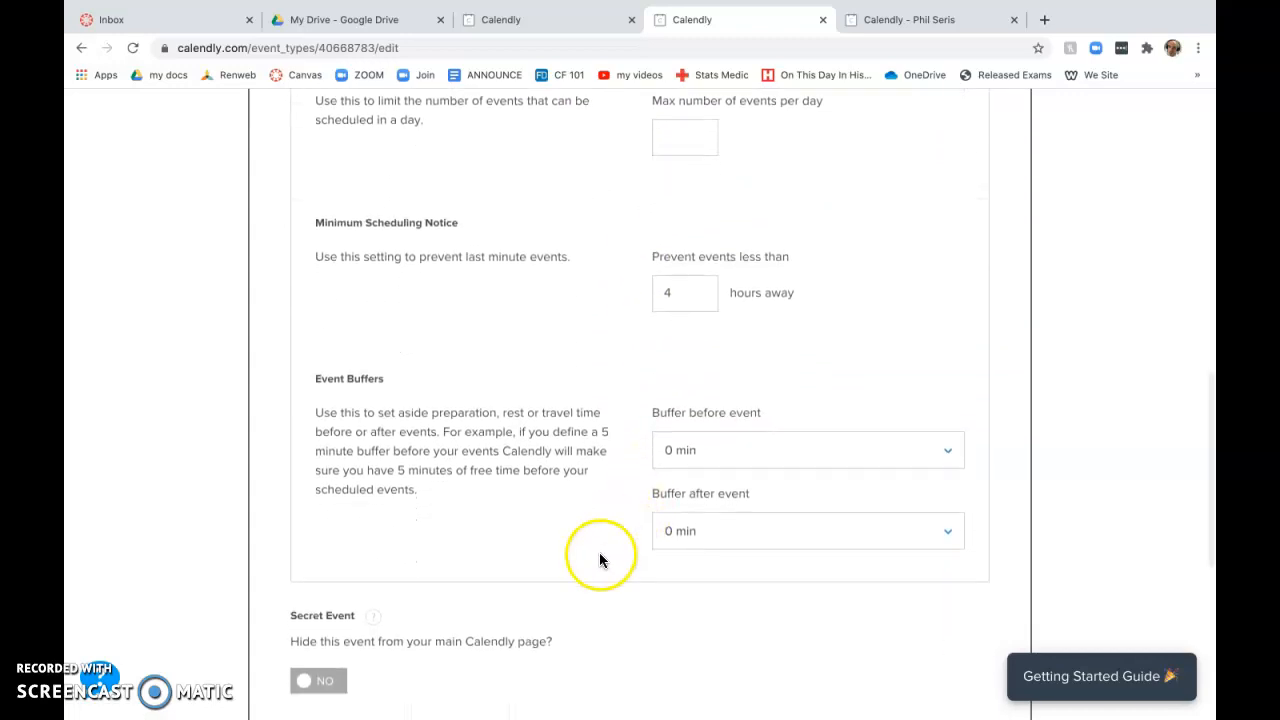
{"action": "left_click", "coordinate": [990, 638]}
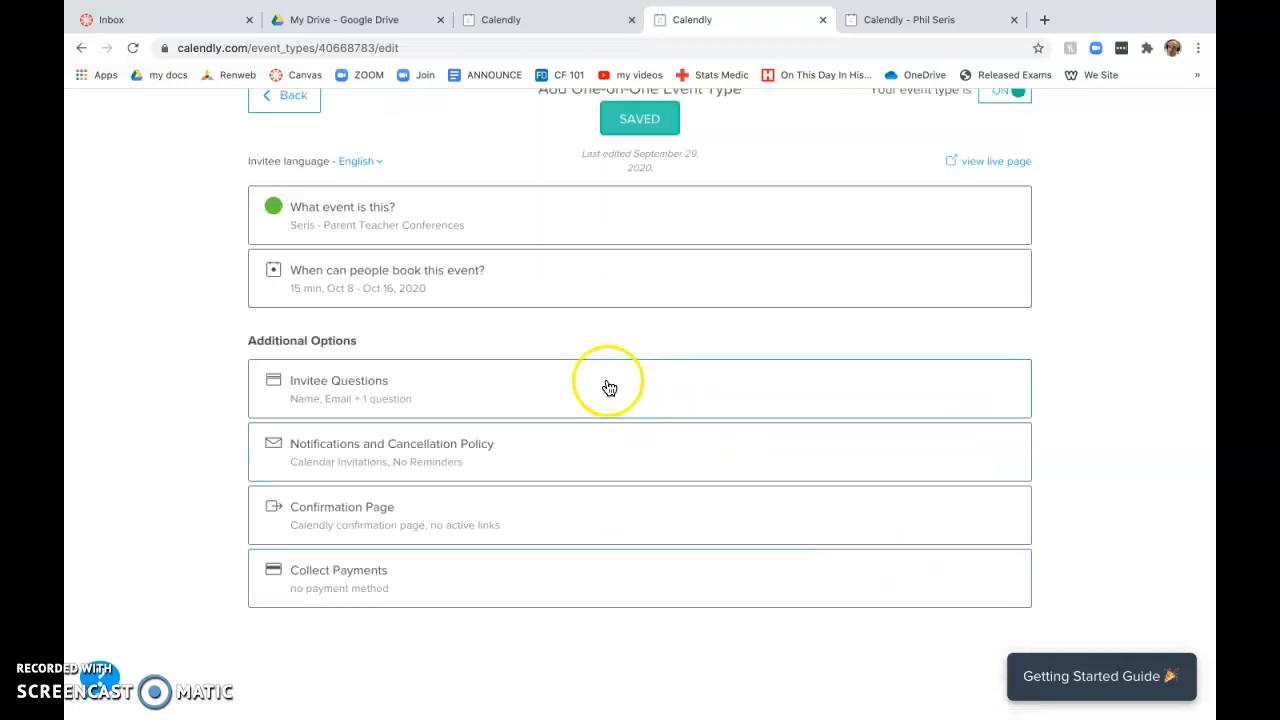
Step: Check the live booking page's October 16 time slots, then go back to the event edit tab
{"action": "left_click", "coordinate": [990, 162]}
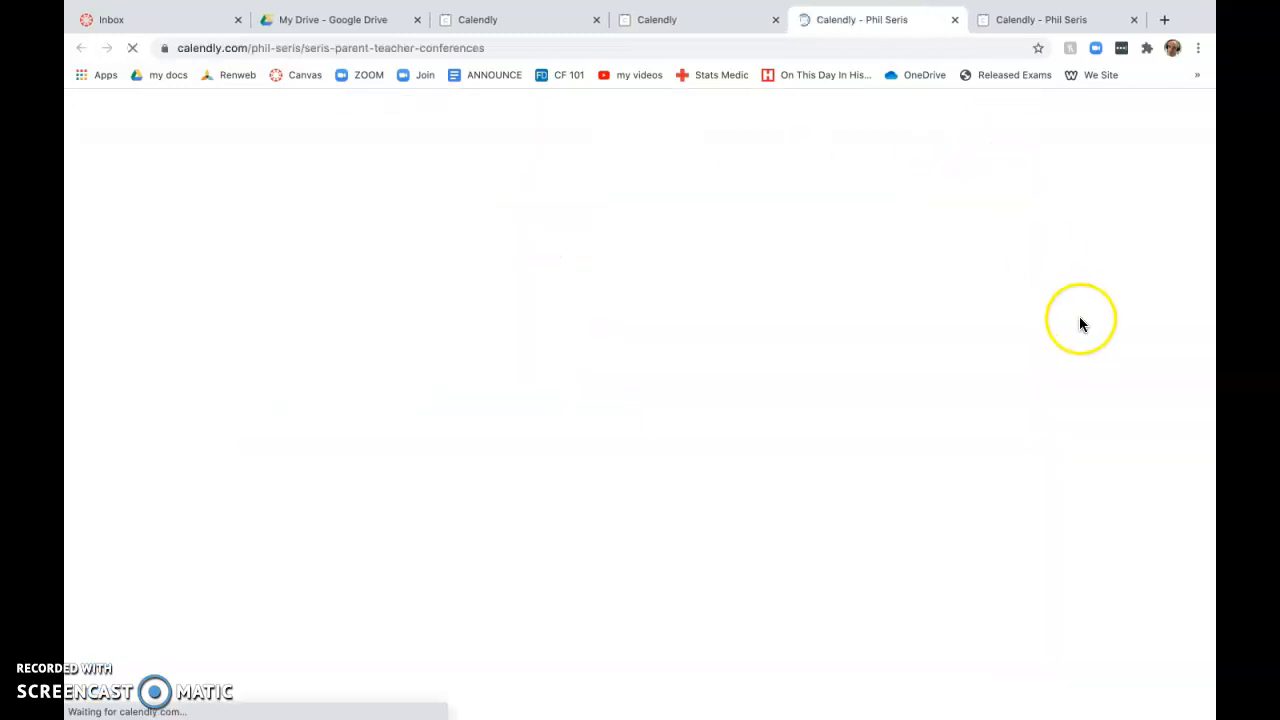
{"action": "left_click", "coordinate": [883, 368]}
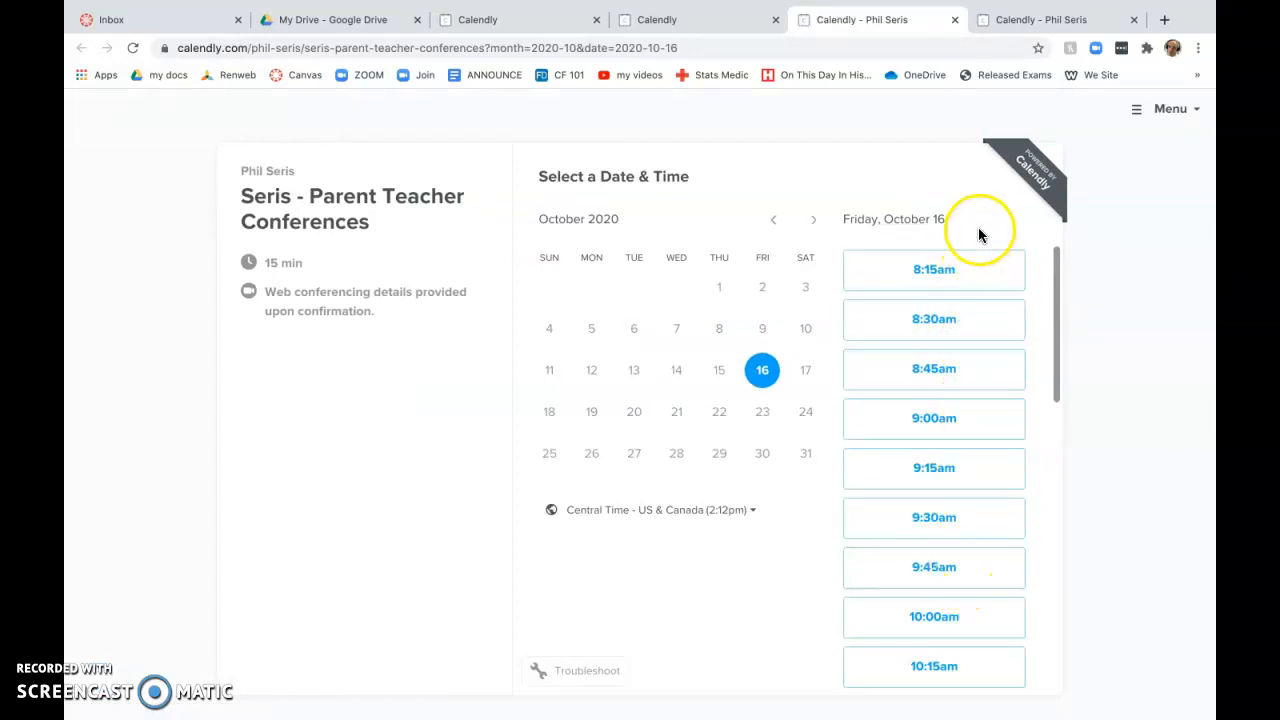
{"action": "left_click", "coordinate": [730, 26]}
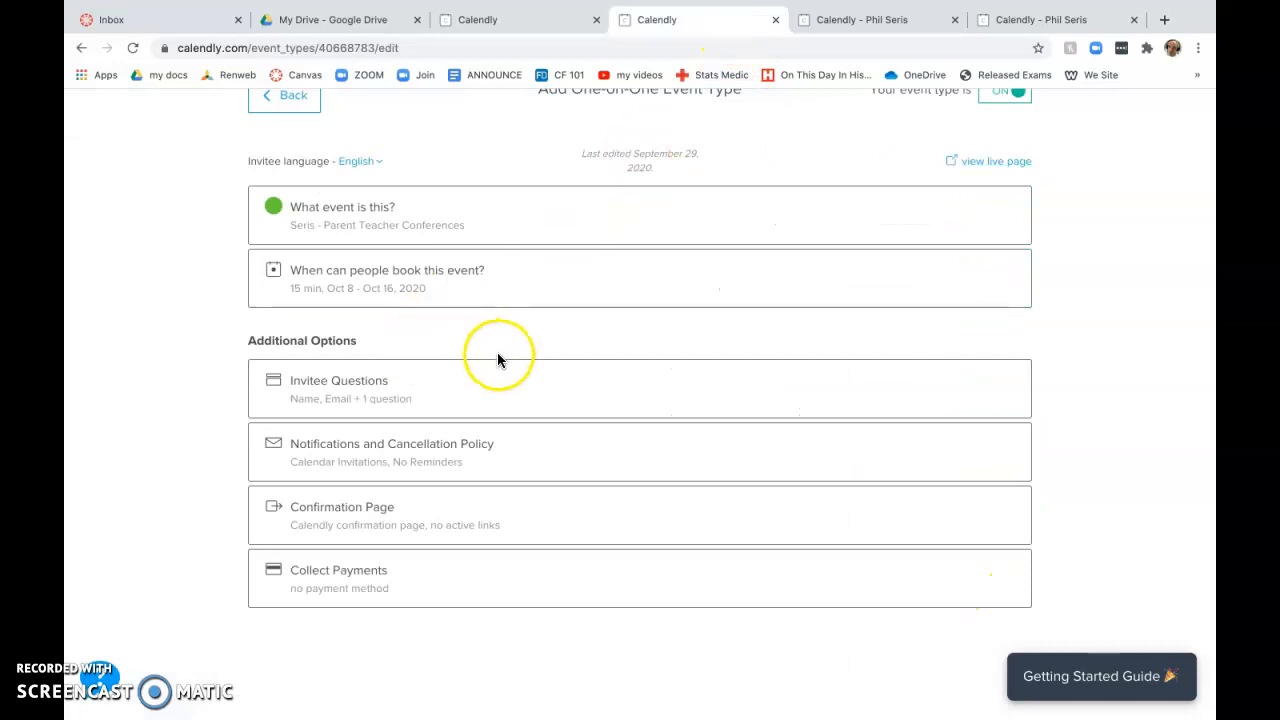
Step: Open Invitee Questions and start a new question
{"action": "left_click", "coordinate": [279, 388]}
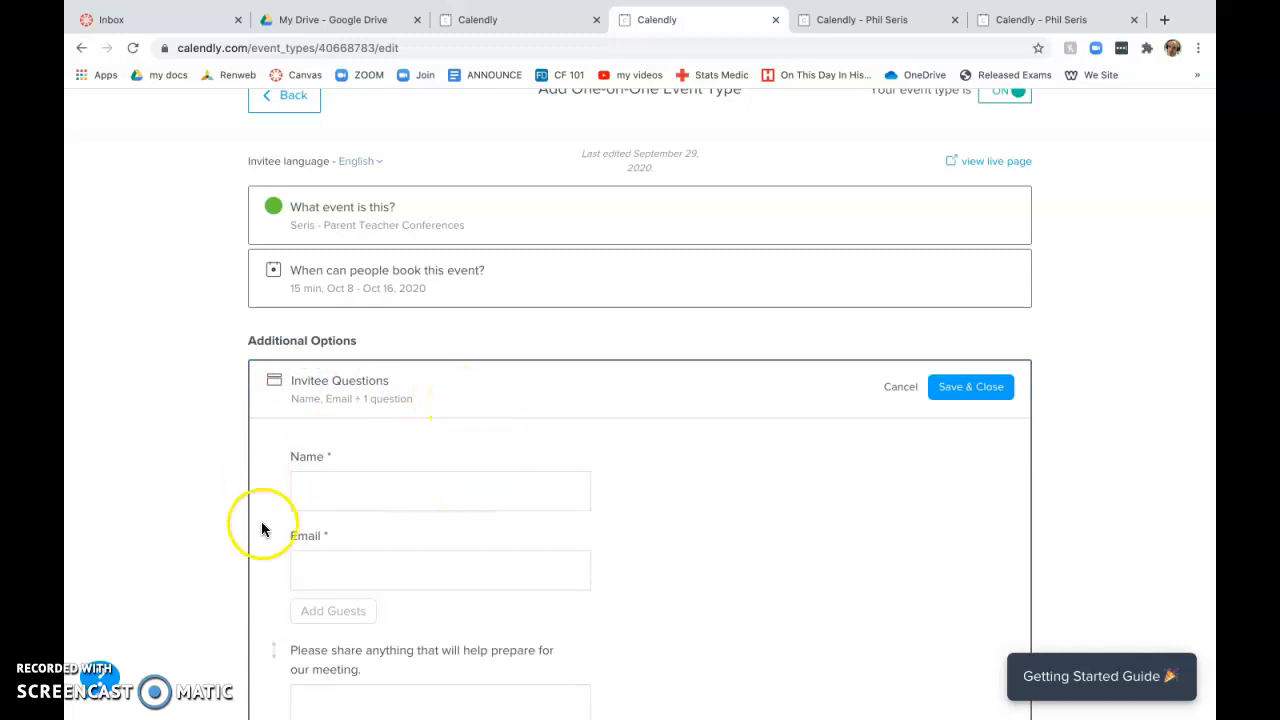
{"action": "scroll", "coordinate": [261, 521], "scroll_direction": "down", "scroll_amount": 1}
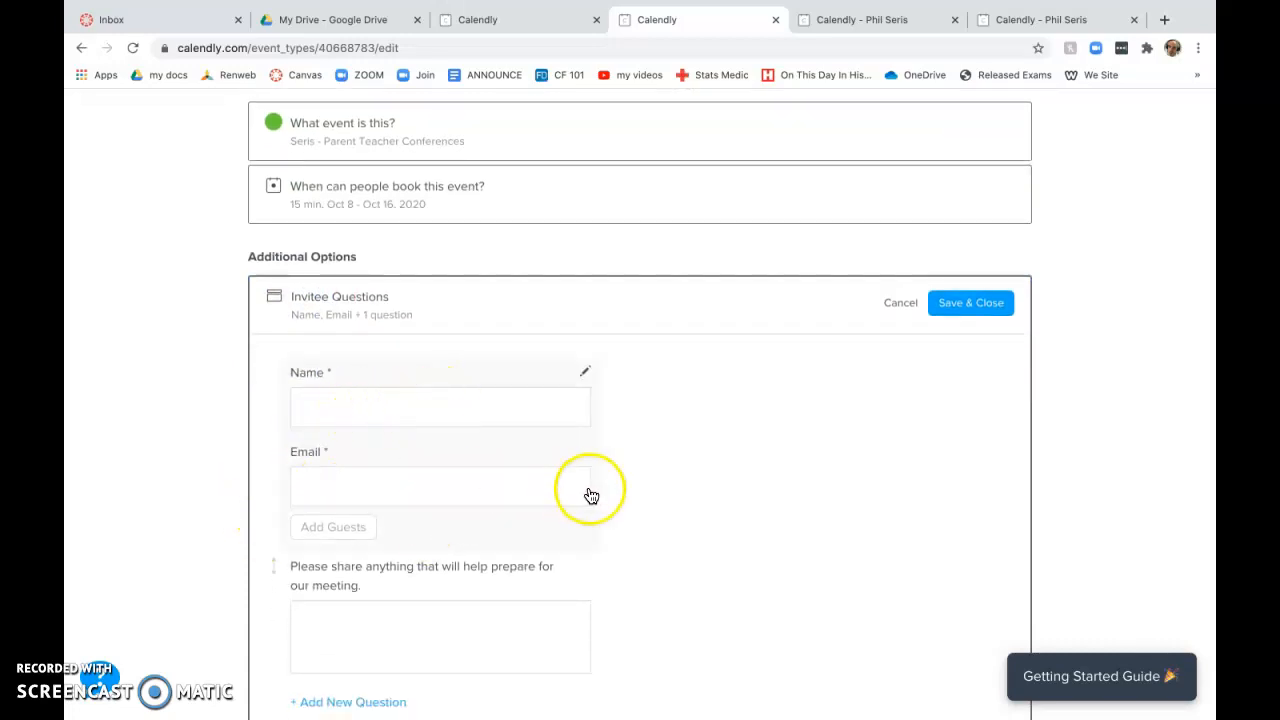
{"action": "scroll", "coordinate": [686, 503], "scroll_direction": "down", "scroll_amount": 2}
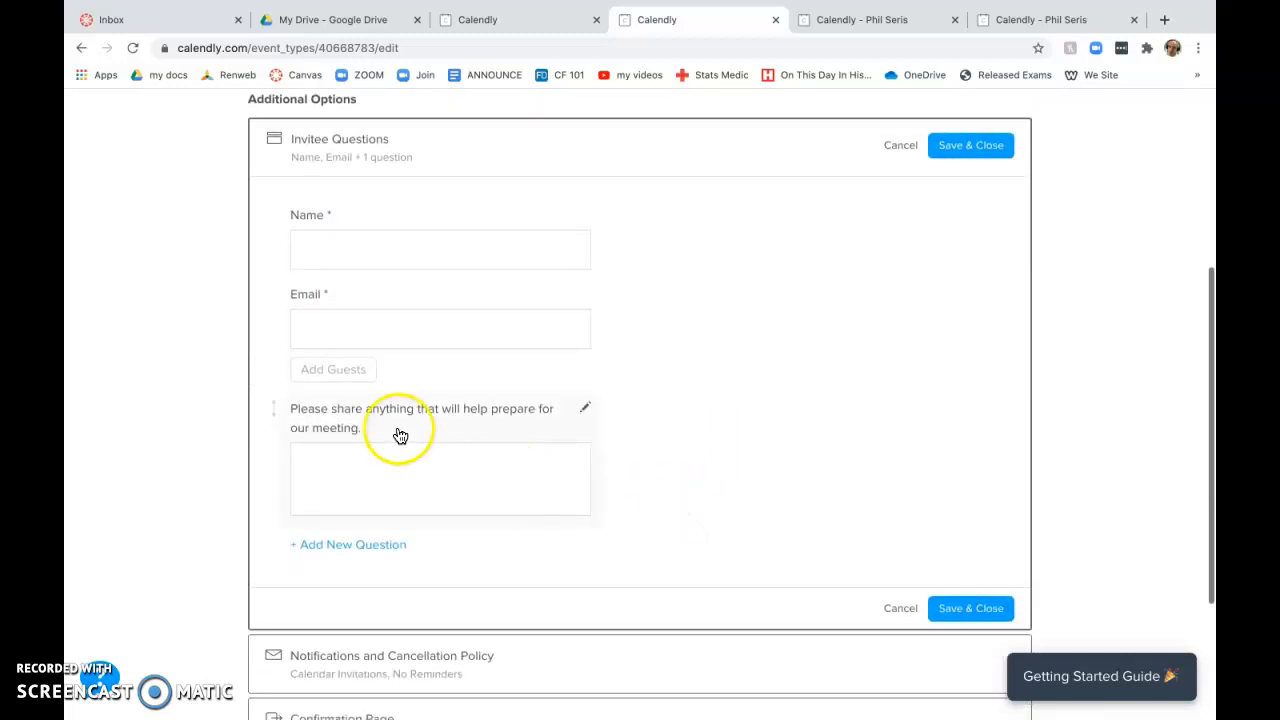
{"action": "left_click", "coordinate": [366, 550]}
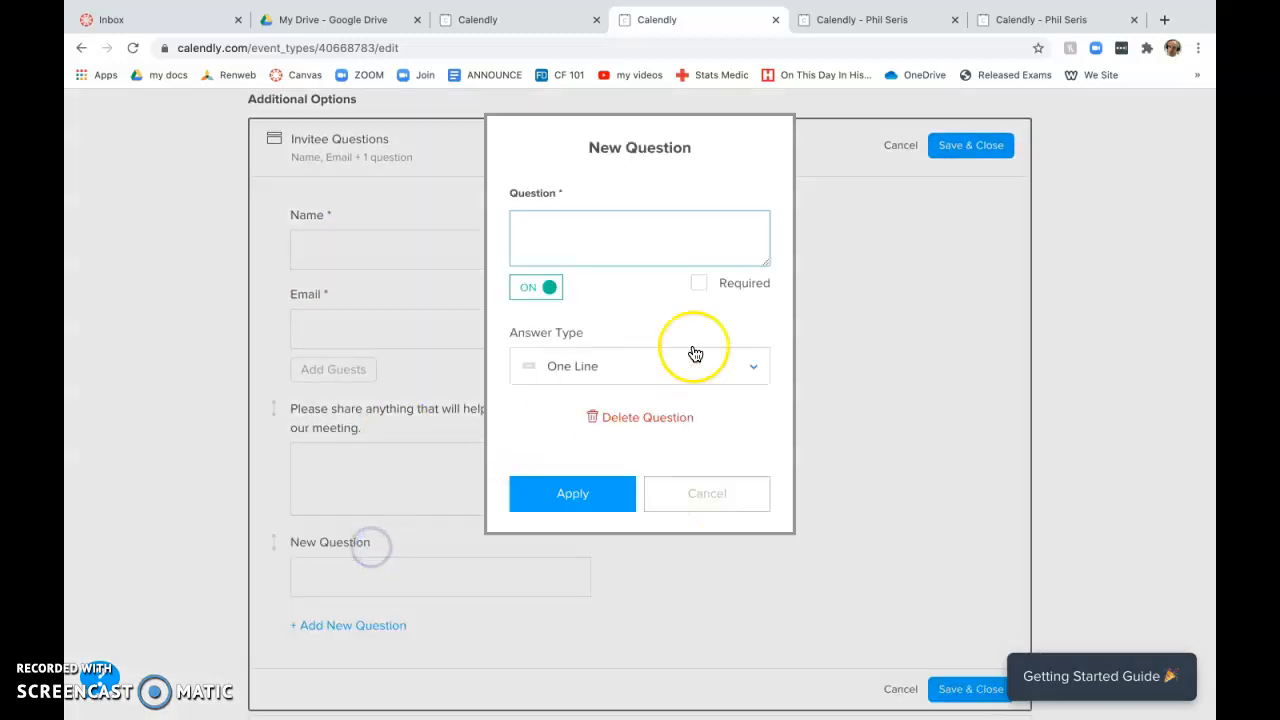
Step: Ask for the child's name because of siblings in classes, mark it Required, and apply
{"action": "type", "text": "What"}
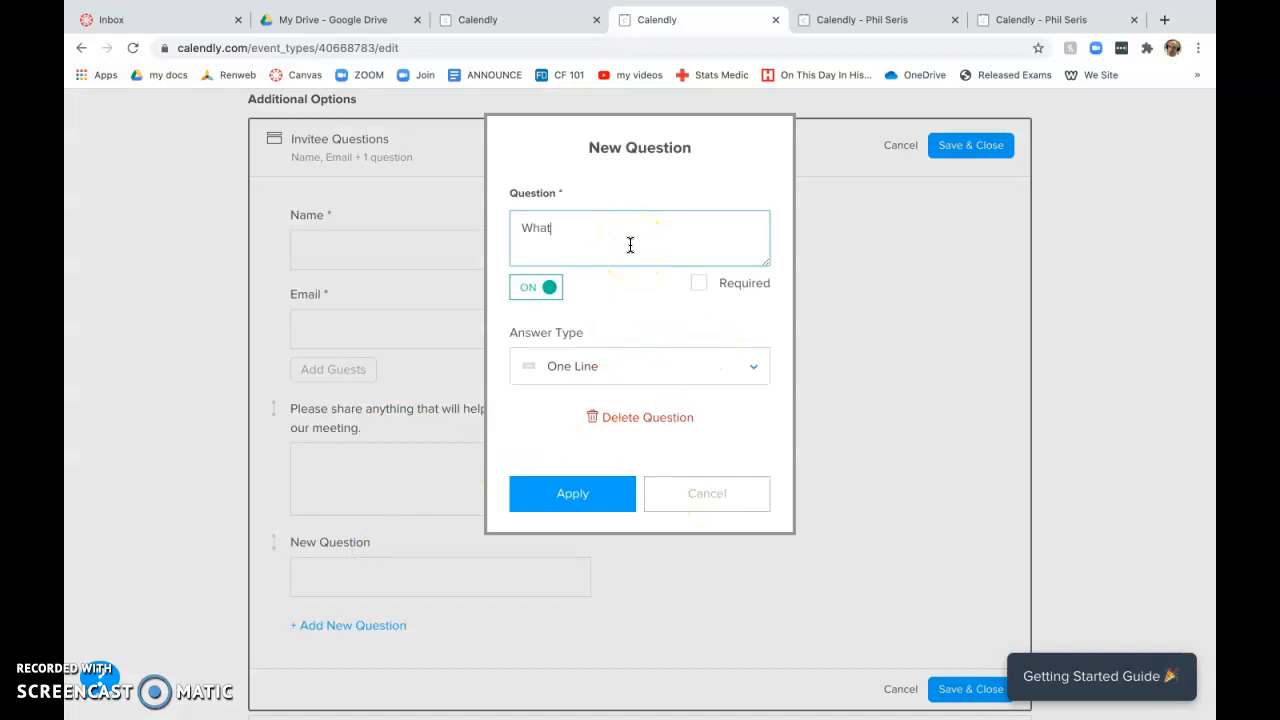
{"action": "key", "text": "BackSpace"}
{"action": "key", "text": "BackSpace"}
{"action": "key", "text": "BackSpace"}
{"action": "key", "text": "BackSpace"}
{"action": "key", "text": "BackSpace"}
{"action": "type", "text": "Because I have"}
{"action": "key", "text": "BackSpace"}
{"action": "key", "text": "BackSpace"}
{"action": "key", "text": "BackSpace"}
{"action": "key", "text": "BackSpace"}
{"action": "key", "text": "BackSpace"}
{"action": "type", "text": "have"}
{"action": "key", "text": "BackSpace"}
{"action": "key", "text": "BackSpace"}
{"action": "key", "text": "BackSpace"}
{"action": "type", "text": "ve siblings in some "}
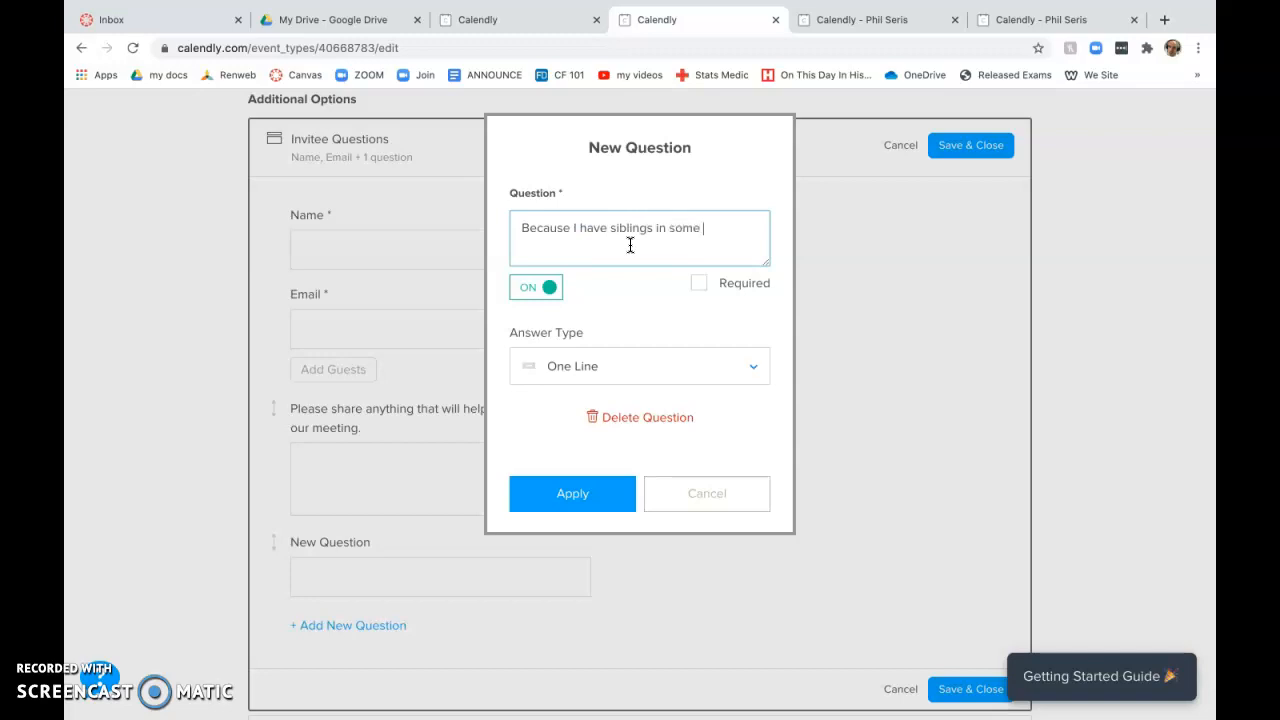
{"action": "type", "text": "of my classes, please t"}
{"action": "type", "text": "ell me what is your child's"}
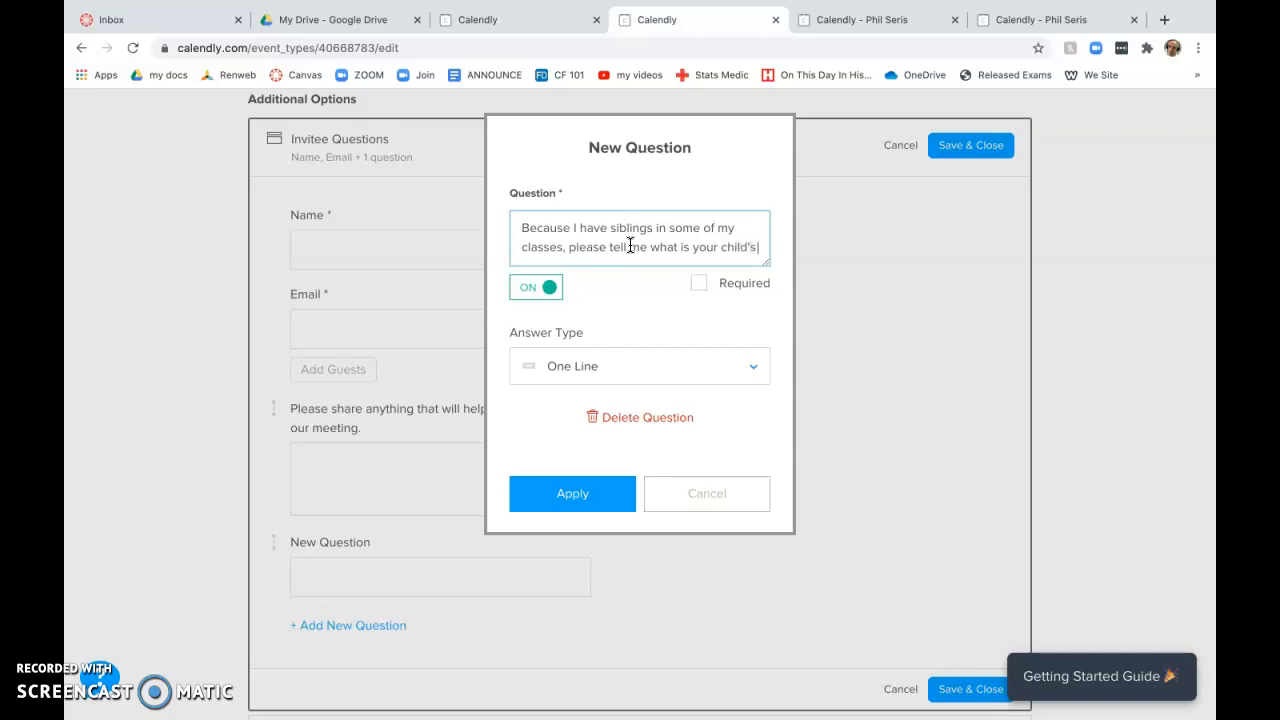
{"action": "type", "text": " name?"}
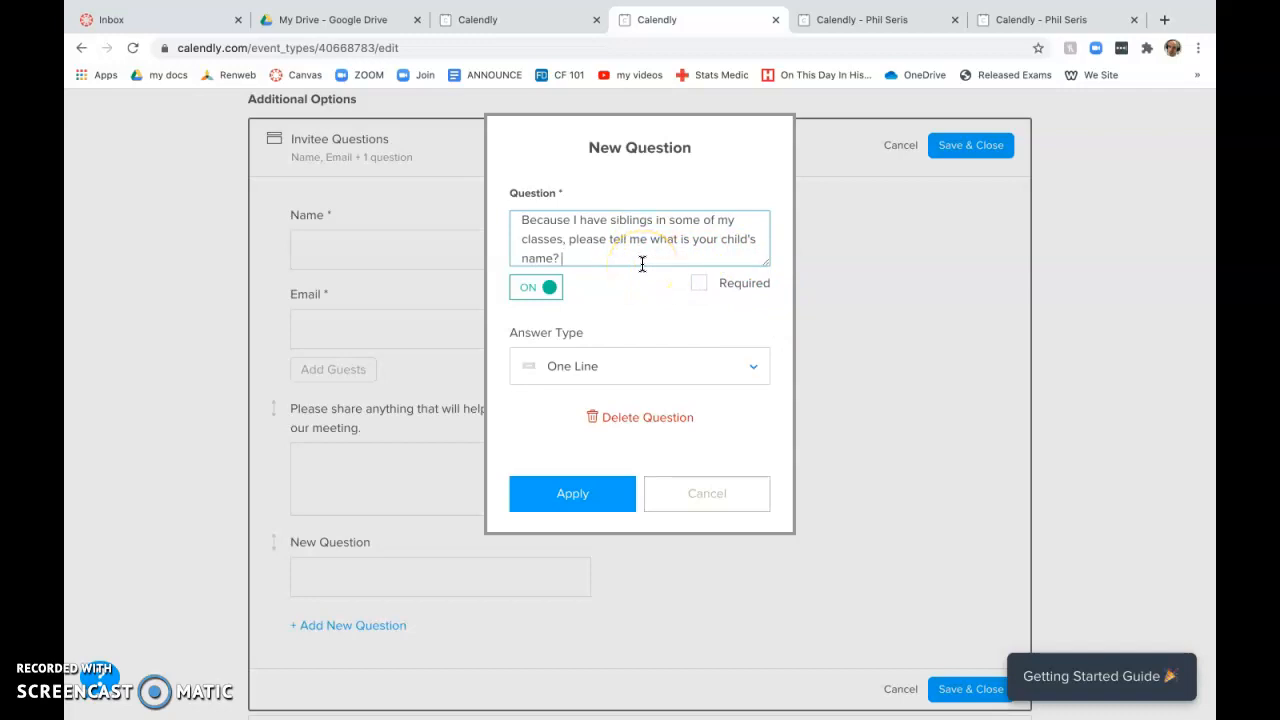
{"action": "left_click", "coordinate": [698, 283]}
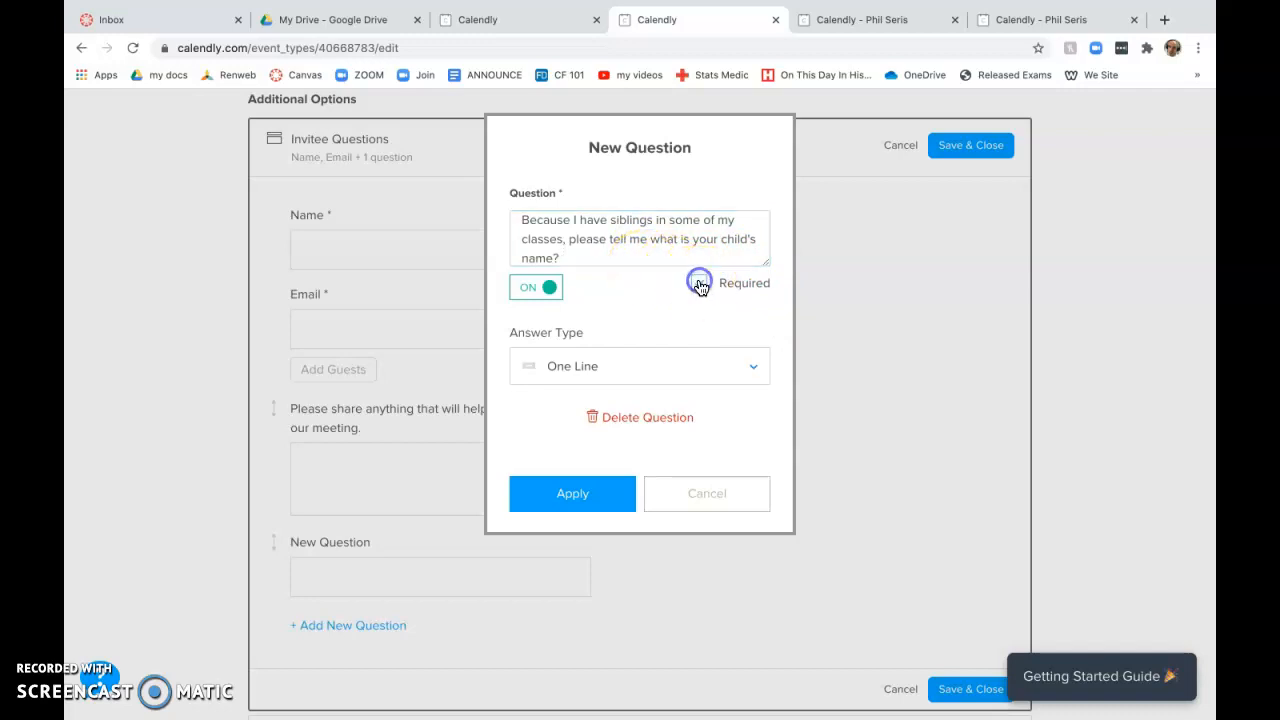
{"action": "left_click", "coordinate": [600, 494]}
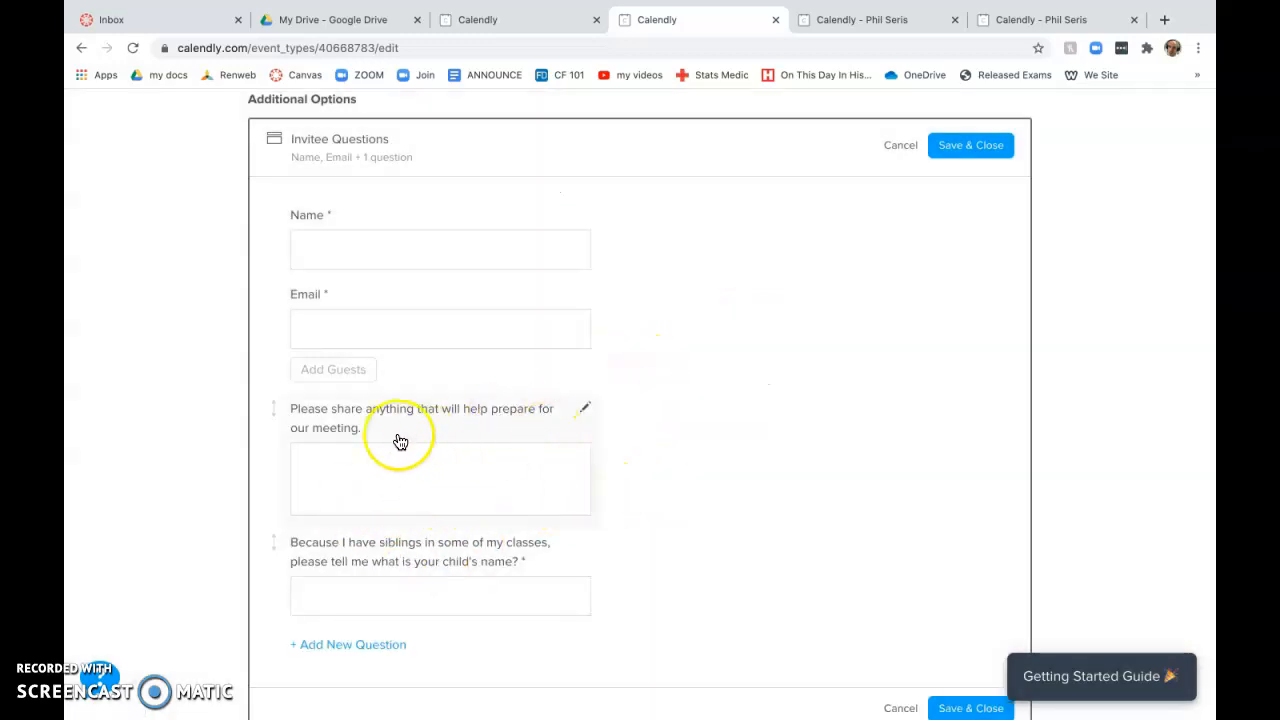
Step: Move the child's-name question above 'Please share anything…' and save the invitee questions
{"action": "left_click_drag", "start_coordinate": [340, 538], "coordinate": [339, 453]}
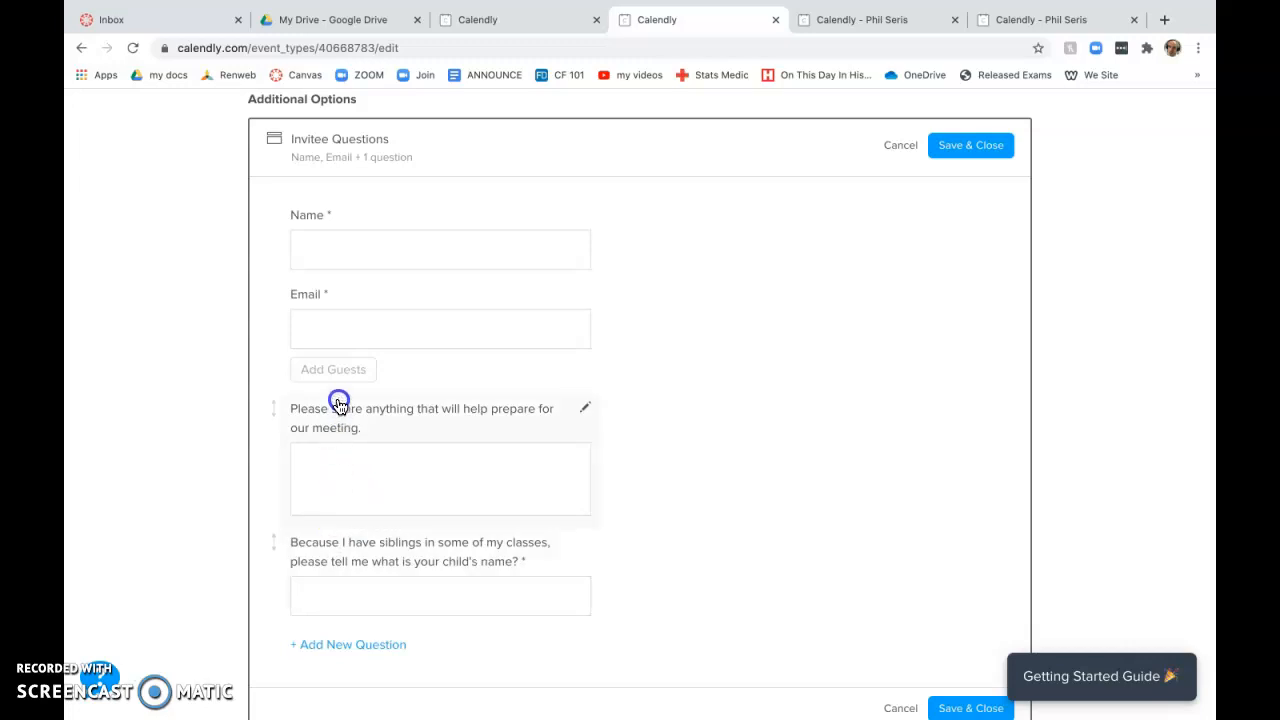
{"action": "left_click_drag", "start_coordinate": [274, 543], "coordinate": [275, 399]}
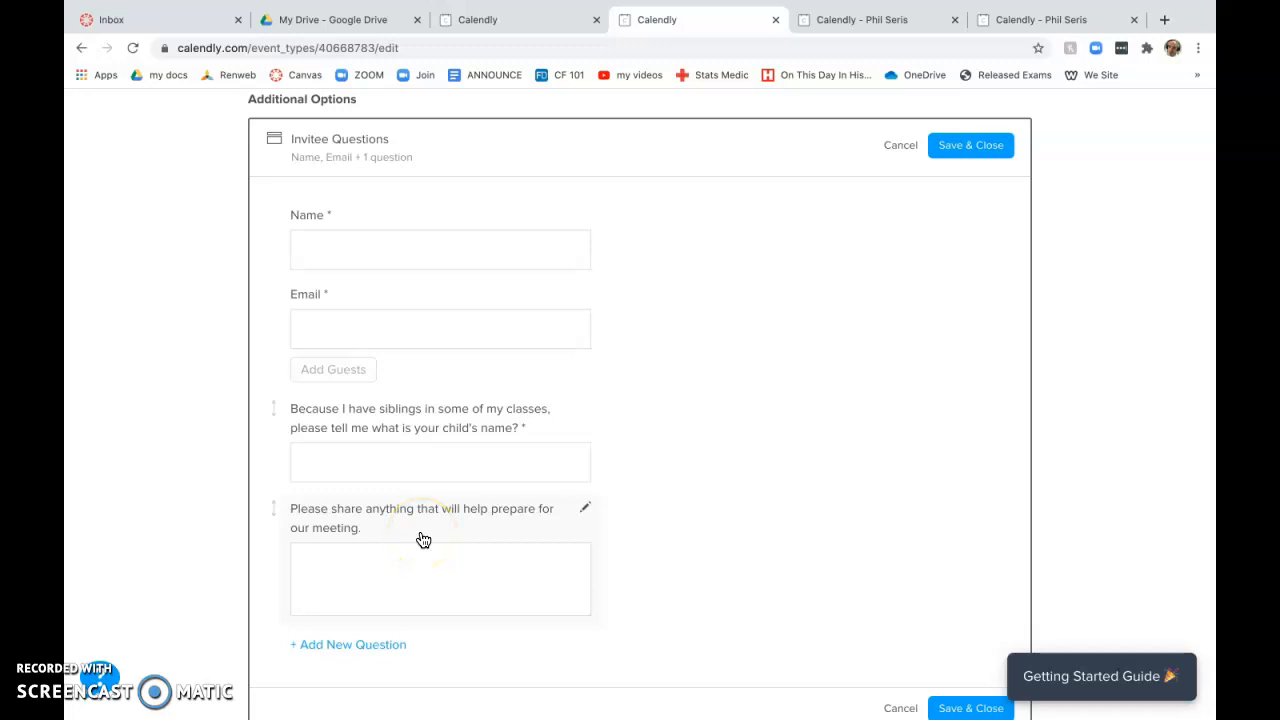
{"action": "scroll", "coordinate": [423, 540], "scroll_direction": "down", "scroll_amount": 1}
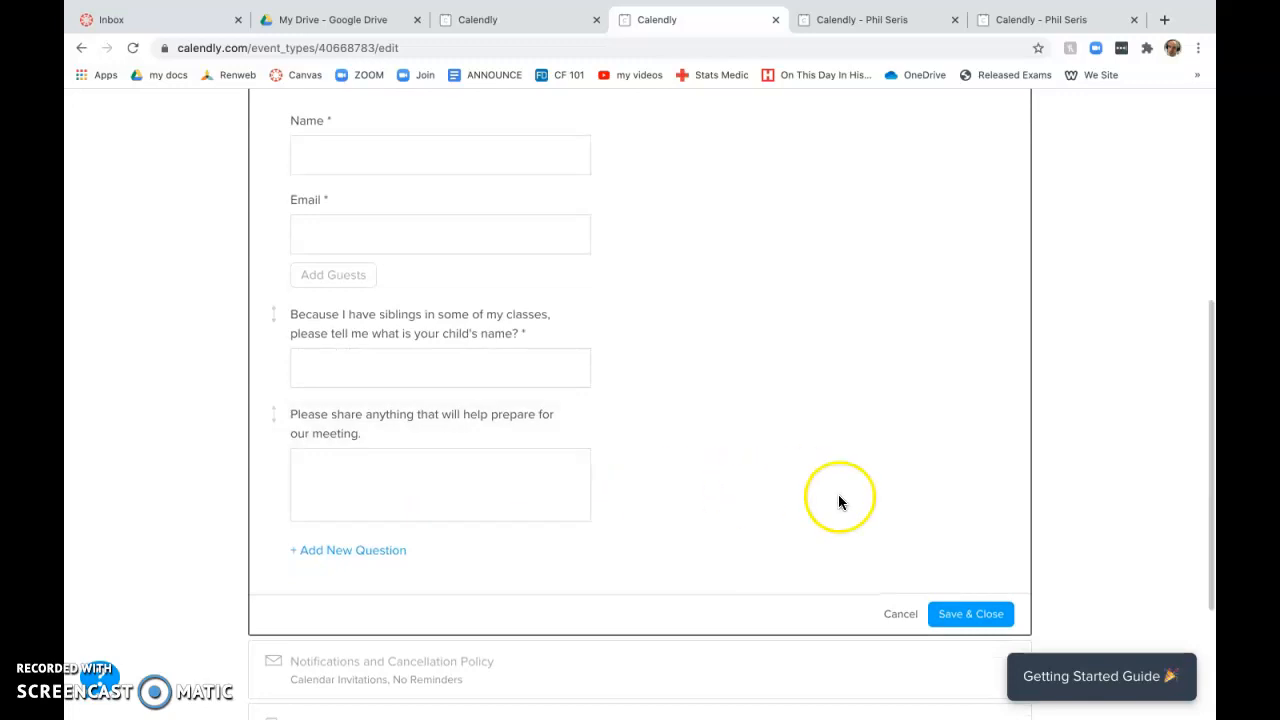
{"action": "left_click", "coordinate": [968, 616]}
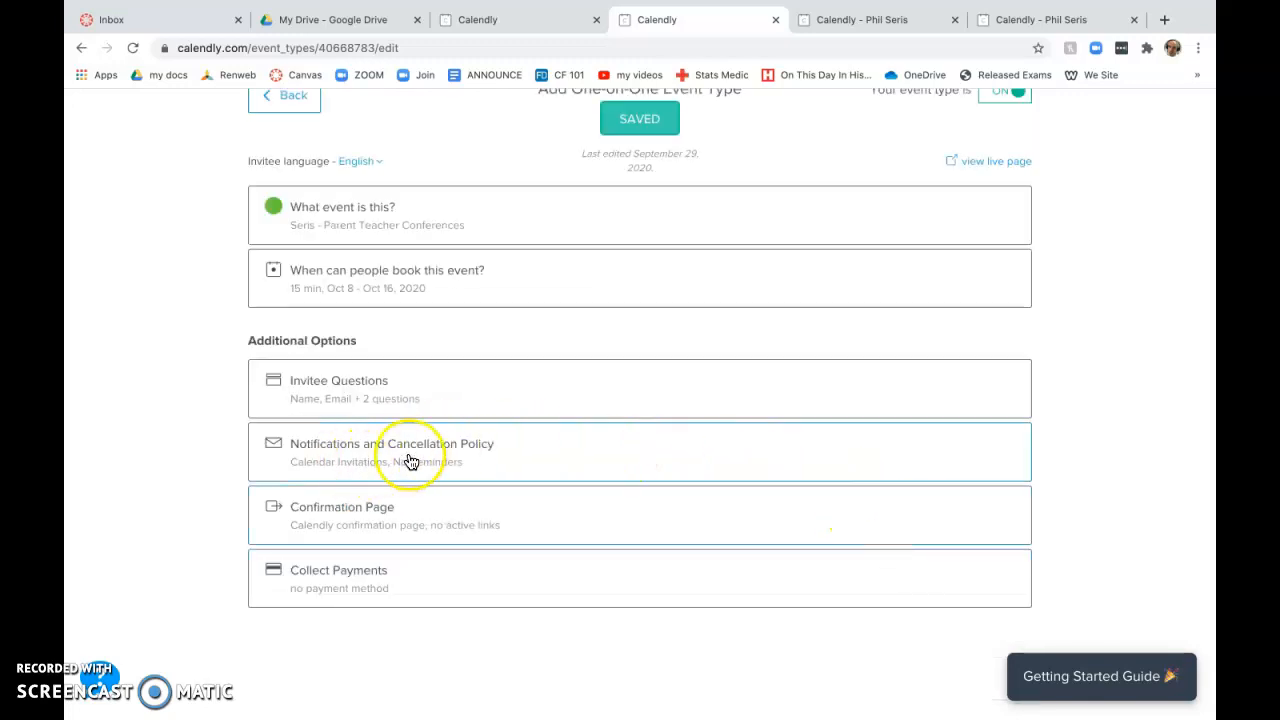
Step: Turn on Email Reminders and Text Reminders under Notifications and Cancellation Policy
{"action": "left_click", "coordinate": [410, 452]}
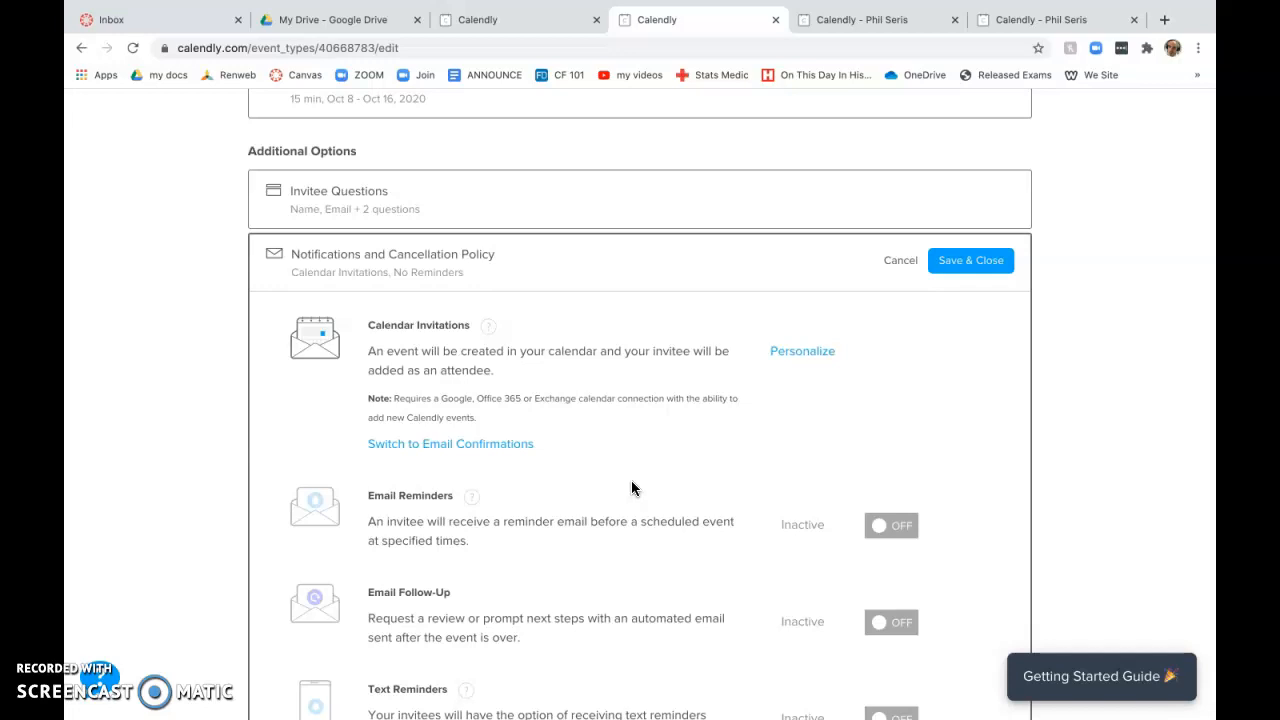
{"action": "scroll", "coordinate": [608, 544], "scroll_direction": "down", "scroll_amount": 1}
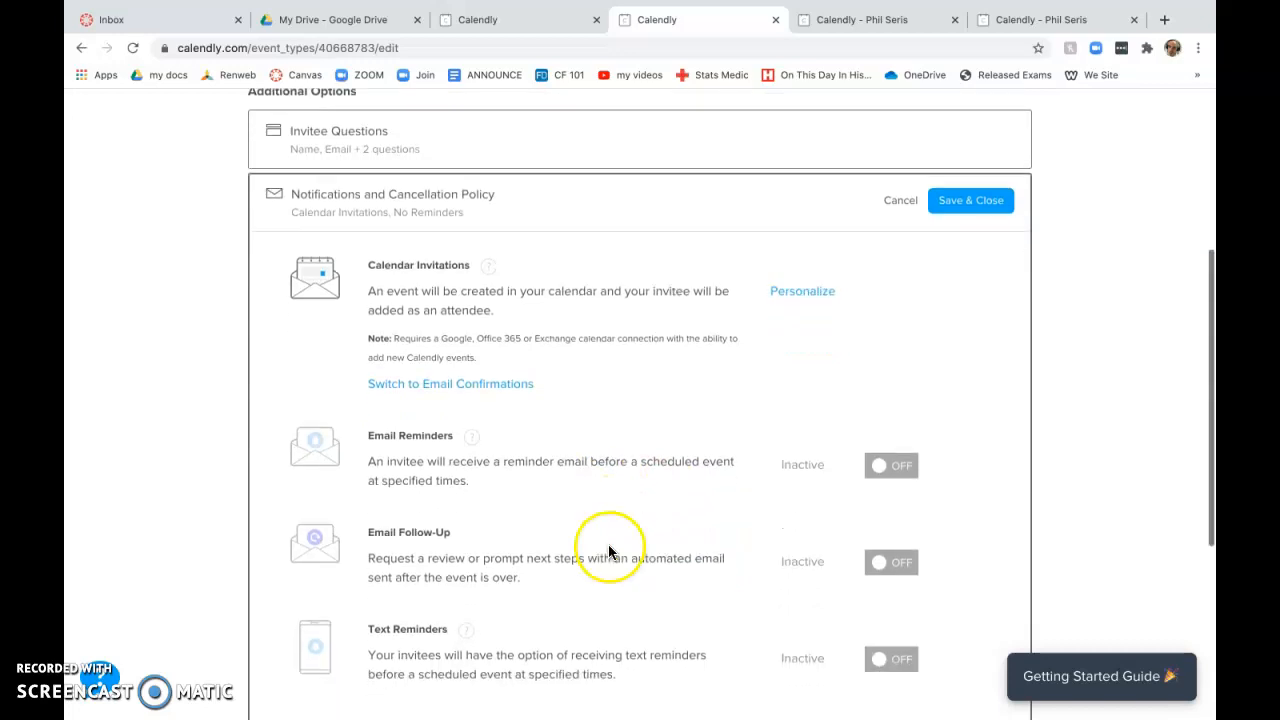
{"action": "left_click", "coordinate": [870, 460]}
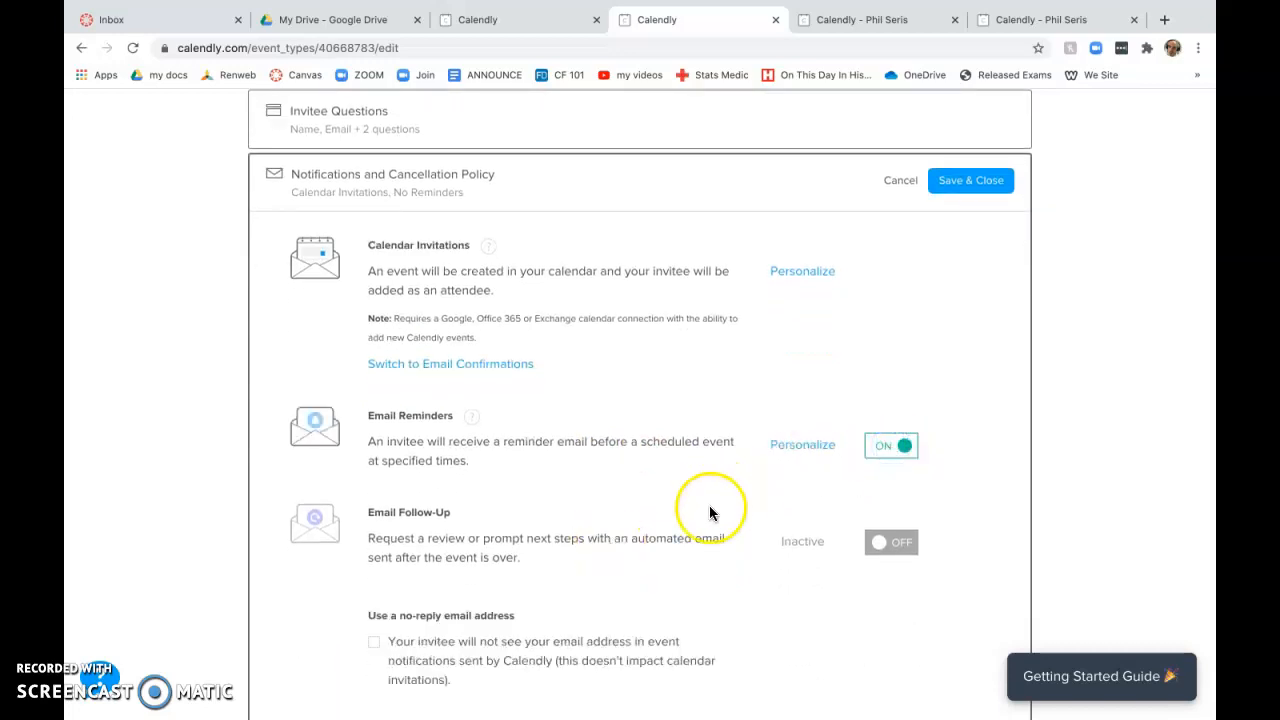
{"action": "scroll", "coordinate": [745, 516], "scroll_direction": "down", "scroll_amount": 3}
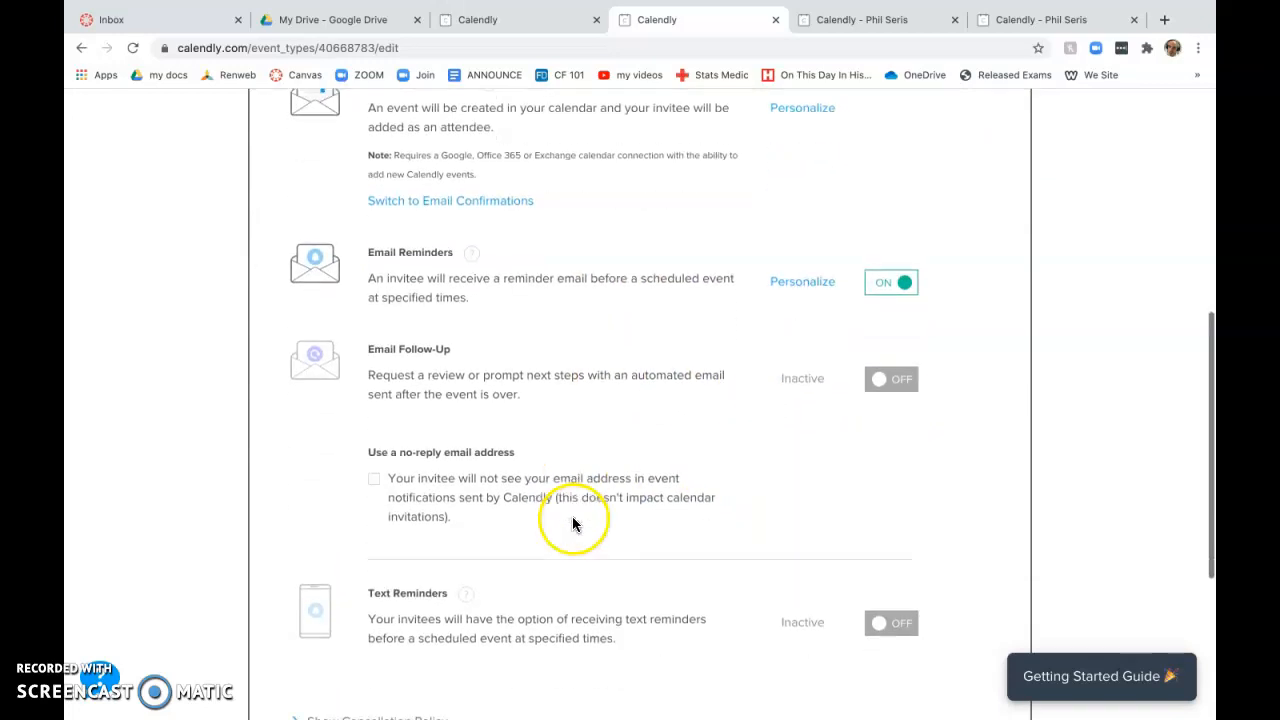
{"action": "left_click", "coordinate": [893, 508]}
Step: Review the Confirmation Page and Collect Payments sections, save the event, and view its live page
{"action": "scroll", "coordinate": [876, 588], "scroll_direction": "down", "scroll_amount": 2}
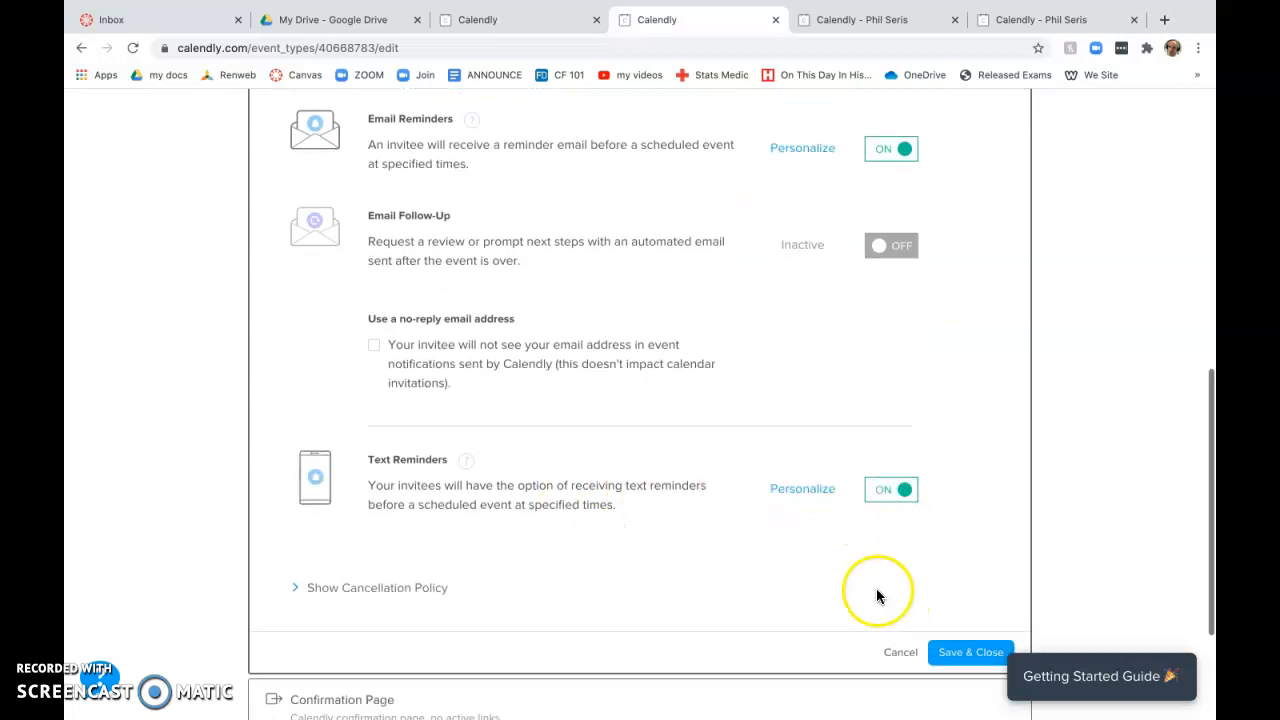
{"action": "scroll", "coordinate": [612, 536], "scroll_direction": "down", "scroll_amount": 1}
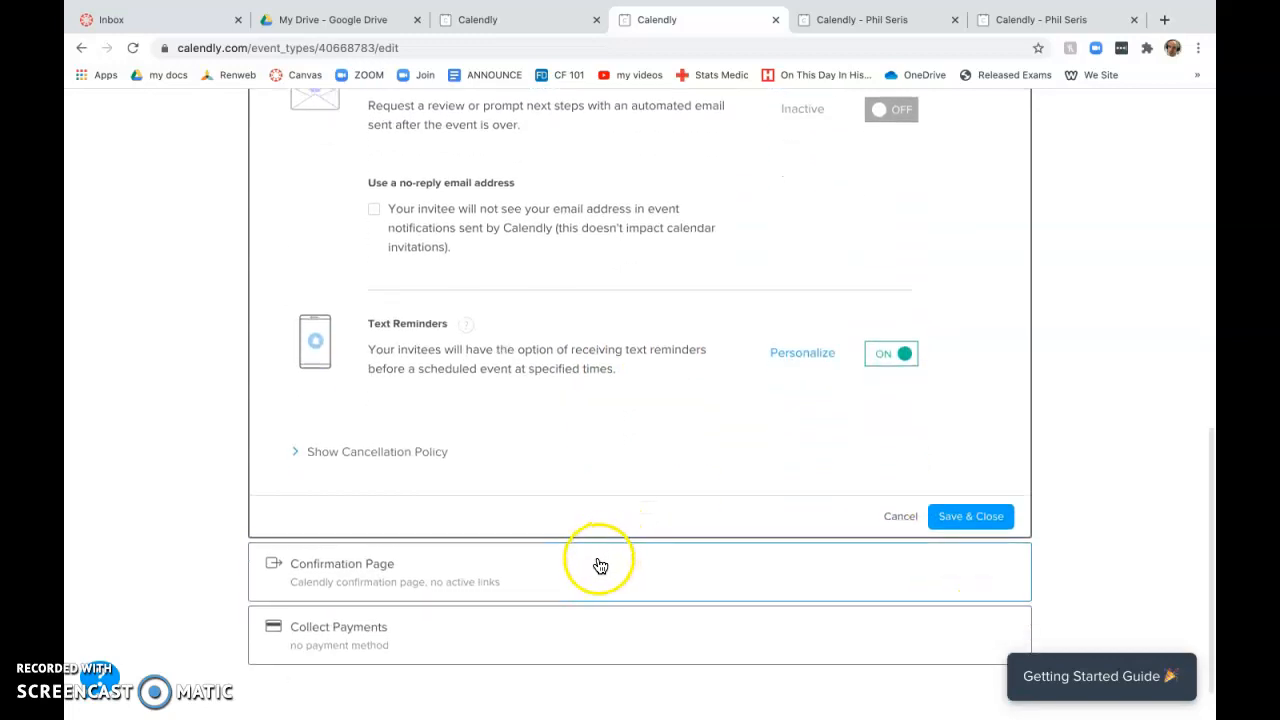
{"action": "left_click", "coordinate": [597, 565]}
{"action": "scroll", "coordinate": [274, 560], "scroll_direction": "down", "scroll_amount": 3}
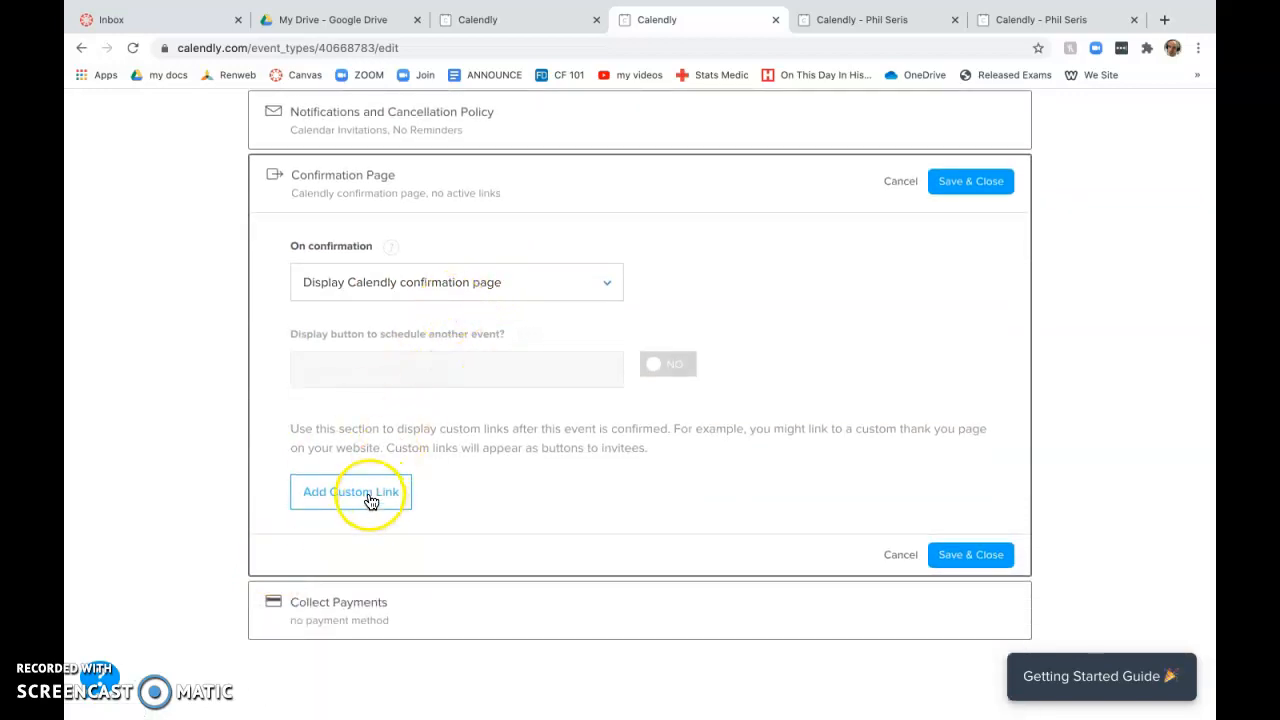
{"action": "left_click", "coordinate": [482, 620]}
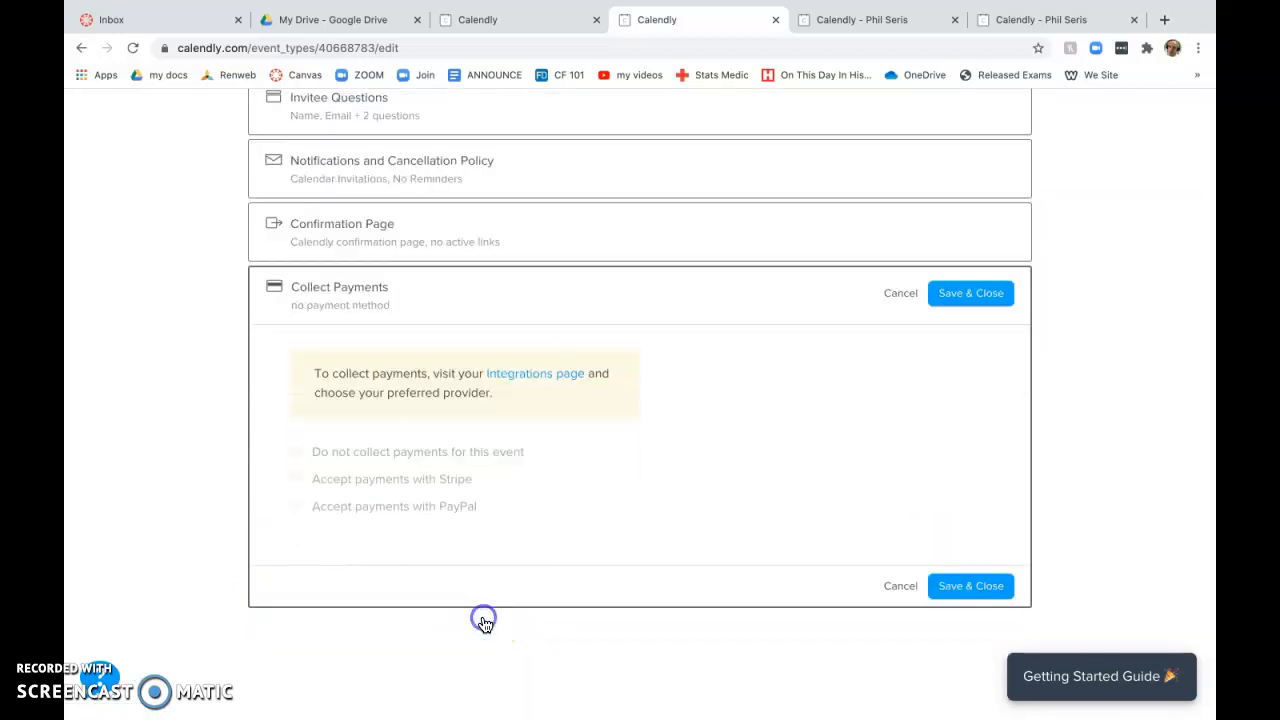
{"action": "left_click", "coordinate": [963, 590]}
{"action": "left_click", "coordinate": [1010, 162]}
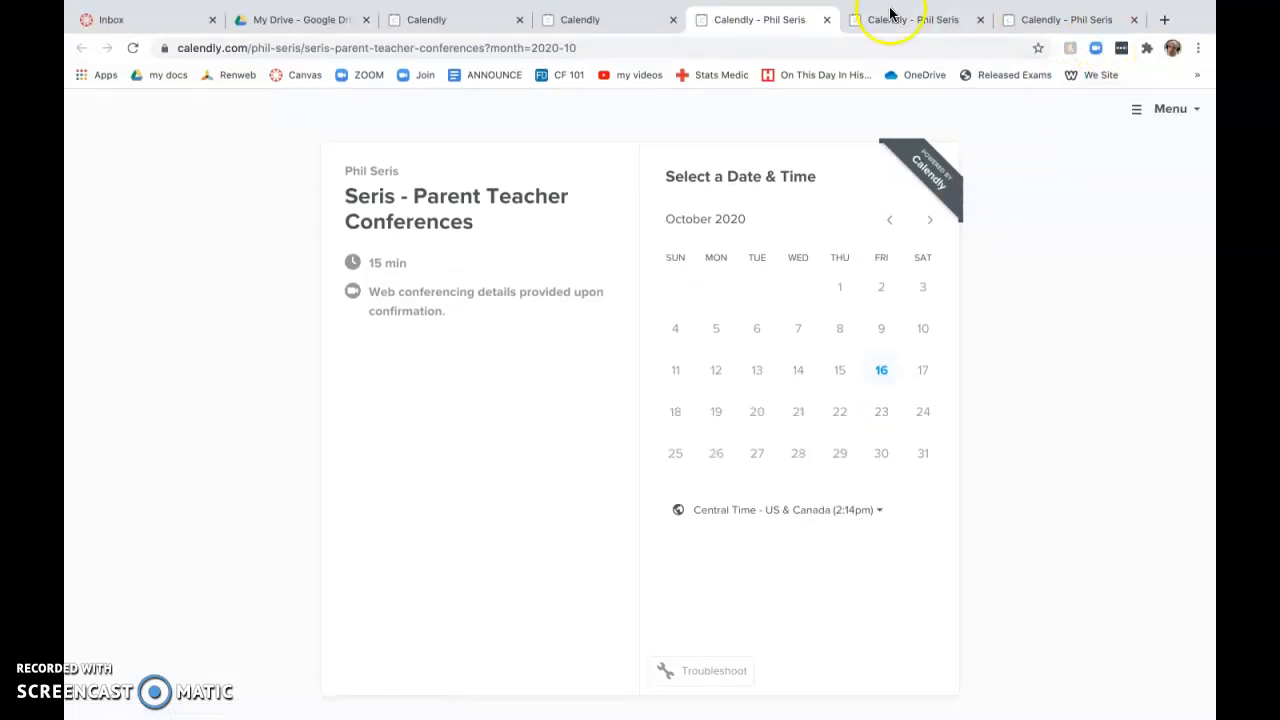
Step: Try booking the Oct 16 8:15am slot with blank fields to confirm required-field warnings
{"action": "left_click", "coordinate": [881, 370]}
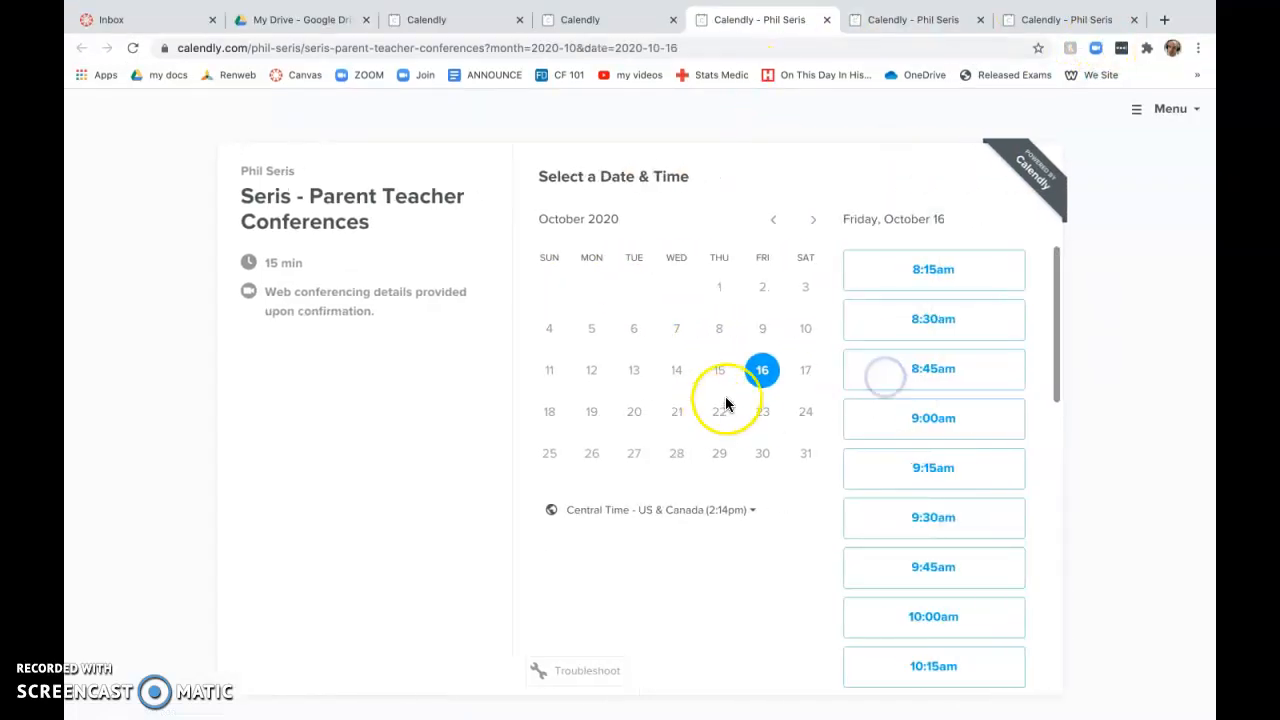
{"action": "left_click", "coordinate": [930, 270]}
{"action": "left_click", "coordinate": [970, 274]}
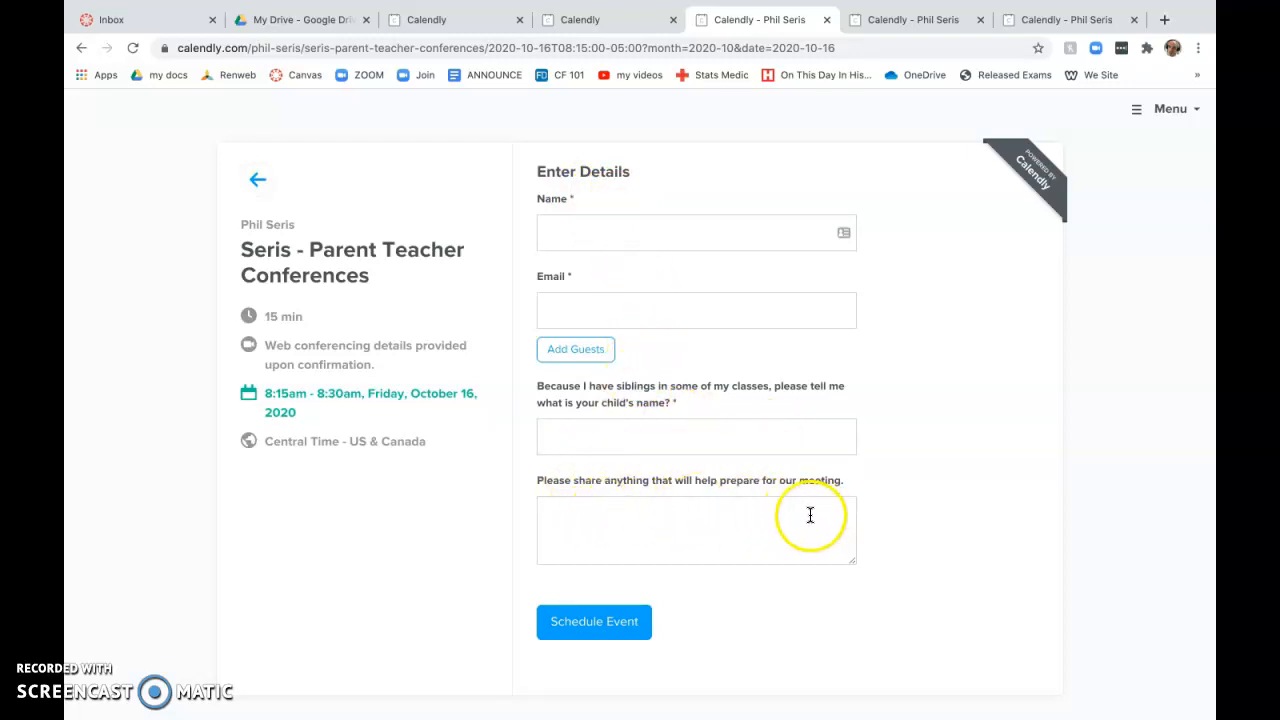
{"action": "left_click", "coordinate": [625, 628]}
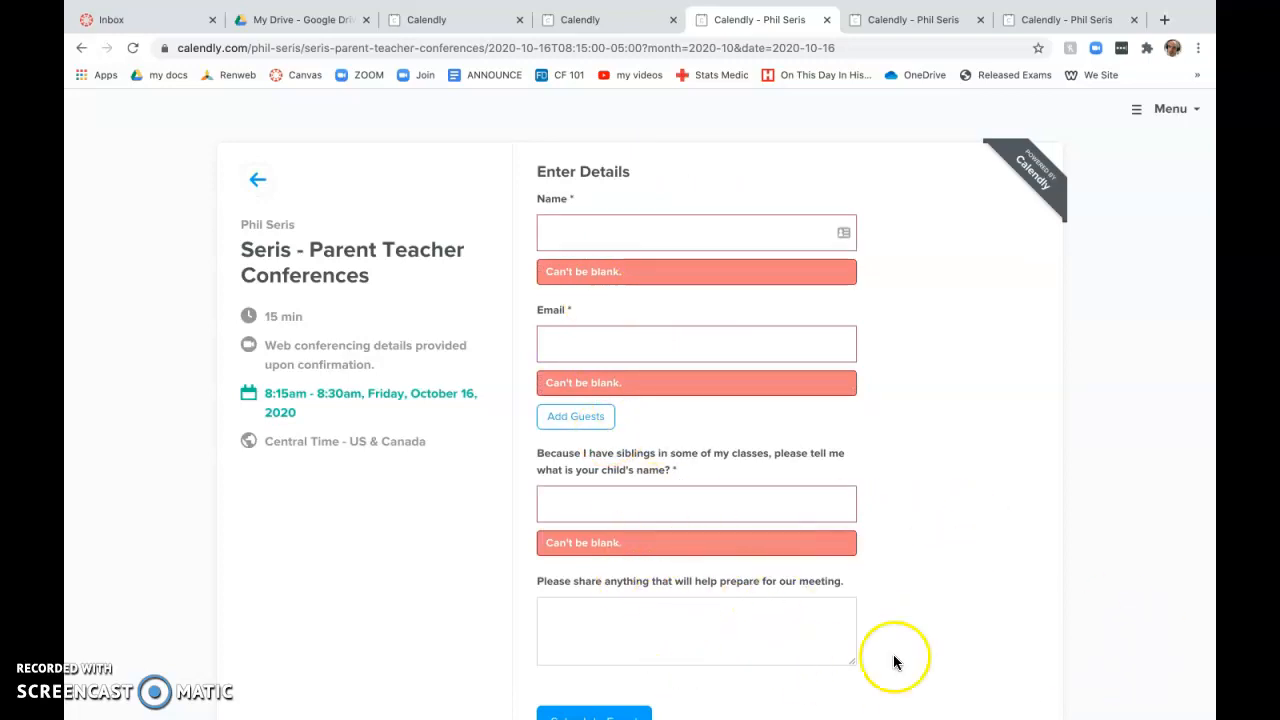
{"action": "left_click", "coordinate": [617, 28]}
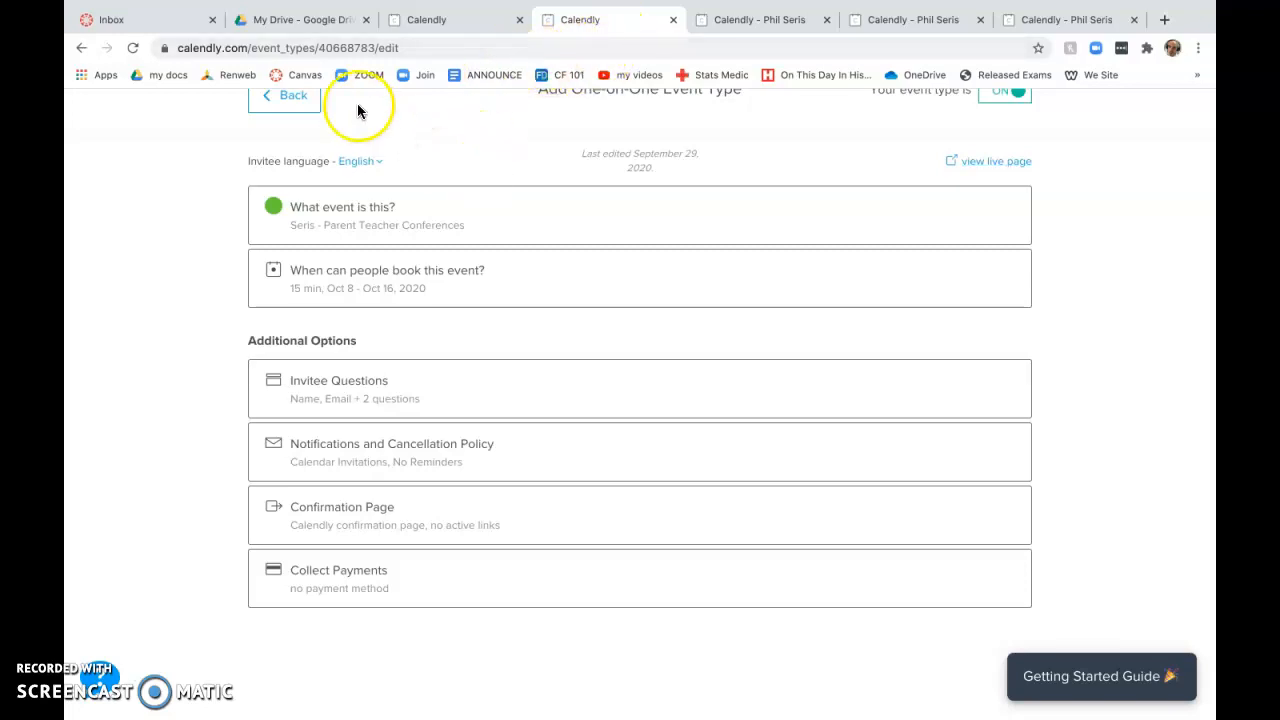
Step: Open the public scheduling and conference booking pages, then show the Scheduled Events list
{"action": "left_click", "coordinate": [300, 106]}
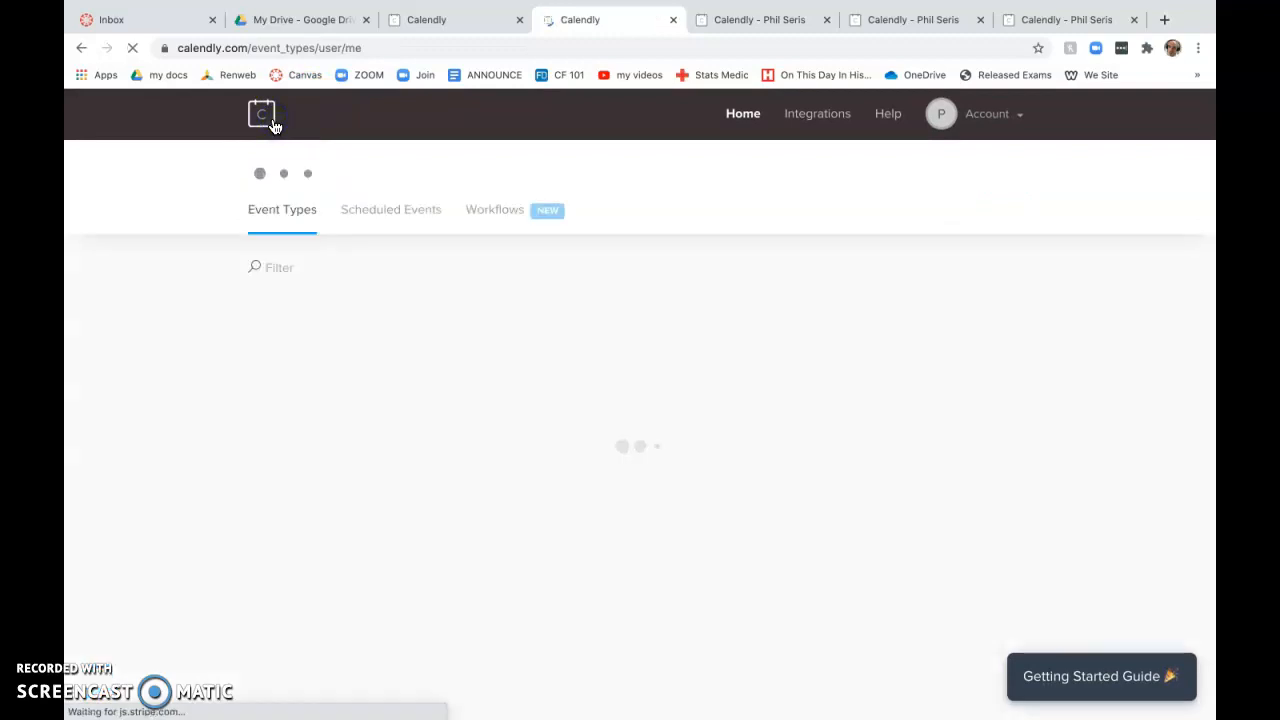
{"action": "scroll", "coordinate": [364, 360], "scroll_direction": "down", "scroll_amount": 1}
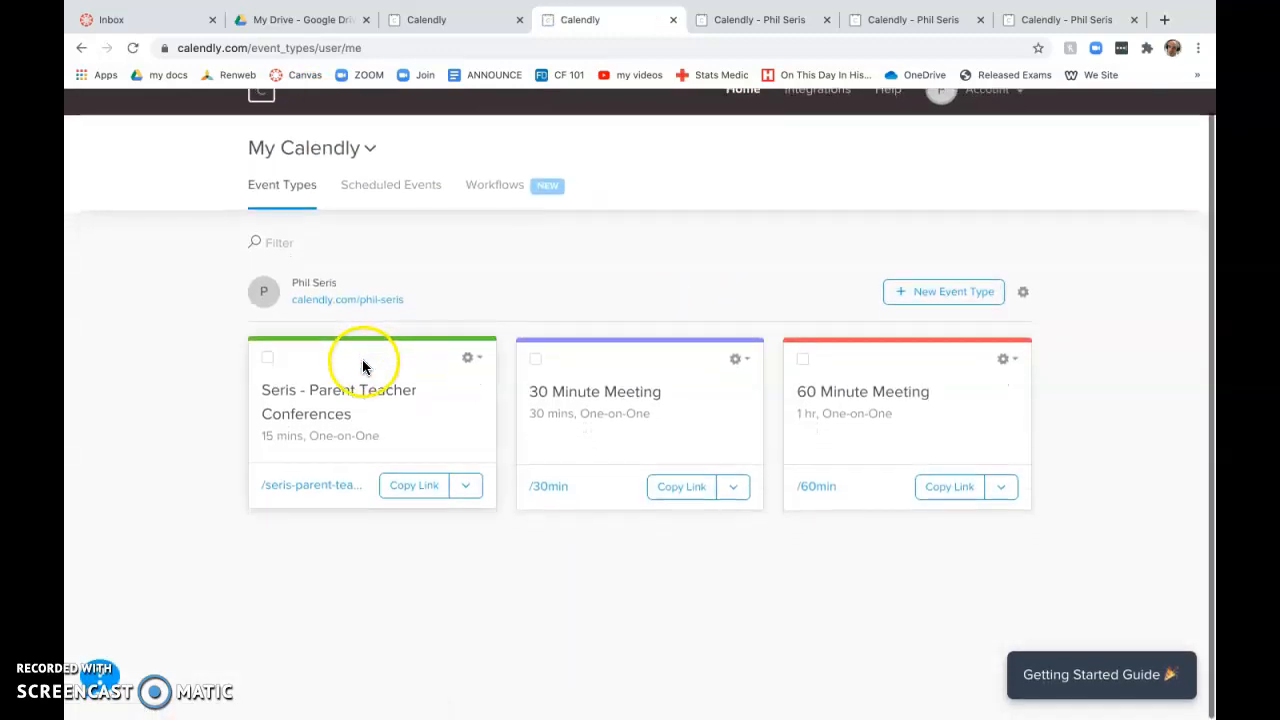
{"action": "left_click", "coordinate": [368, 303]}
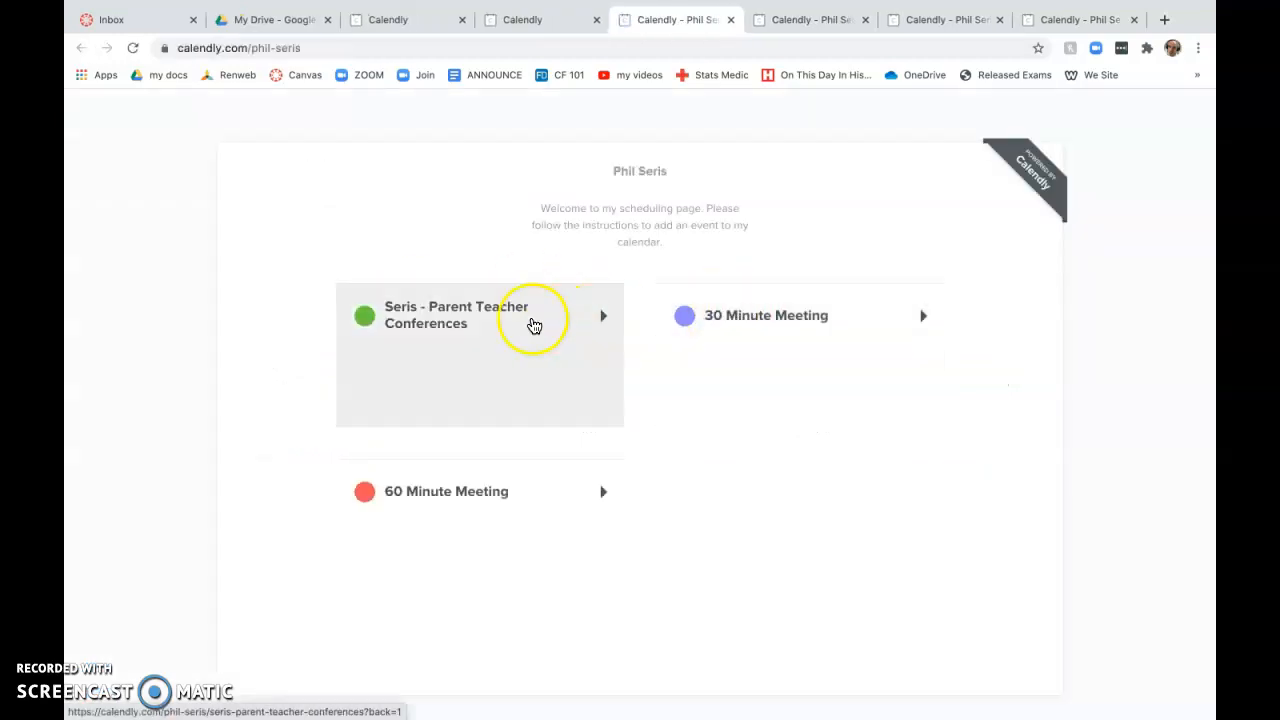
{"action": "left_click", "coordinate": [600, 311]}
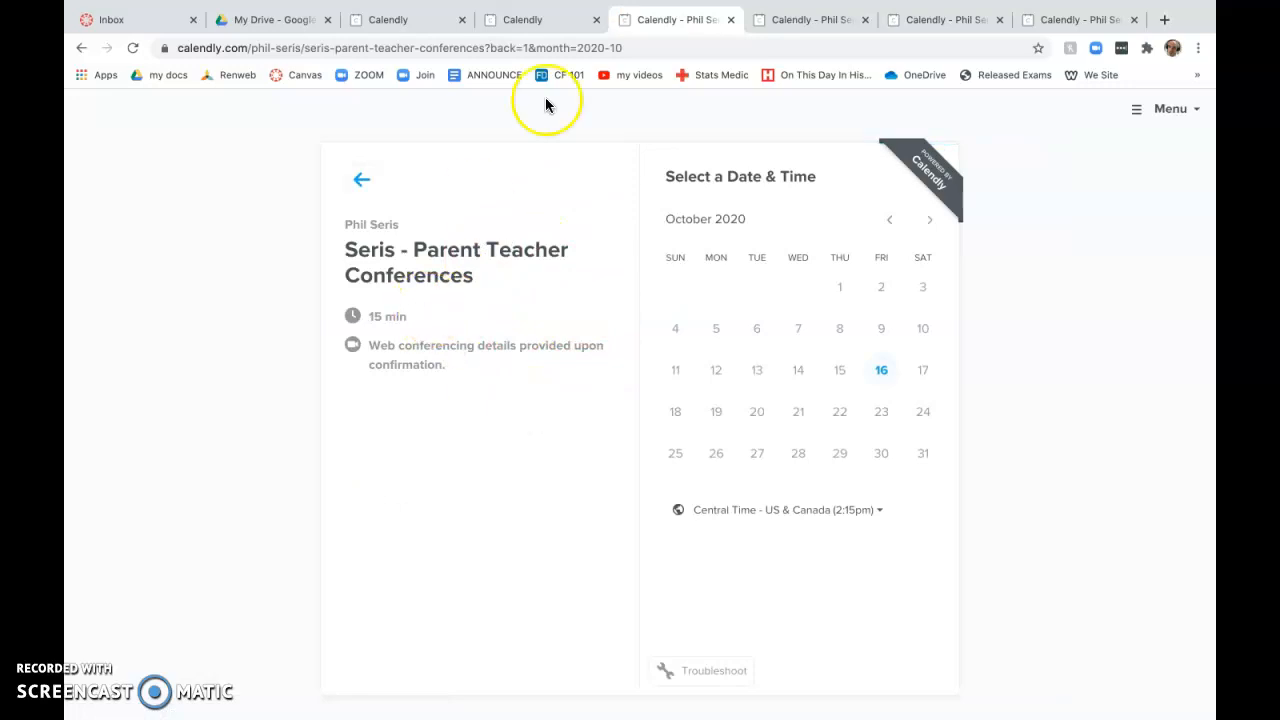
{"action": "left_click", "coordinate": [553, 18]}
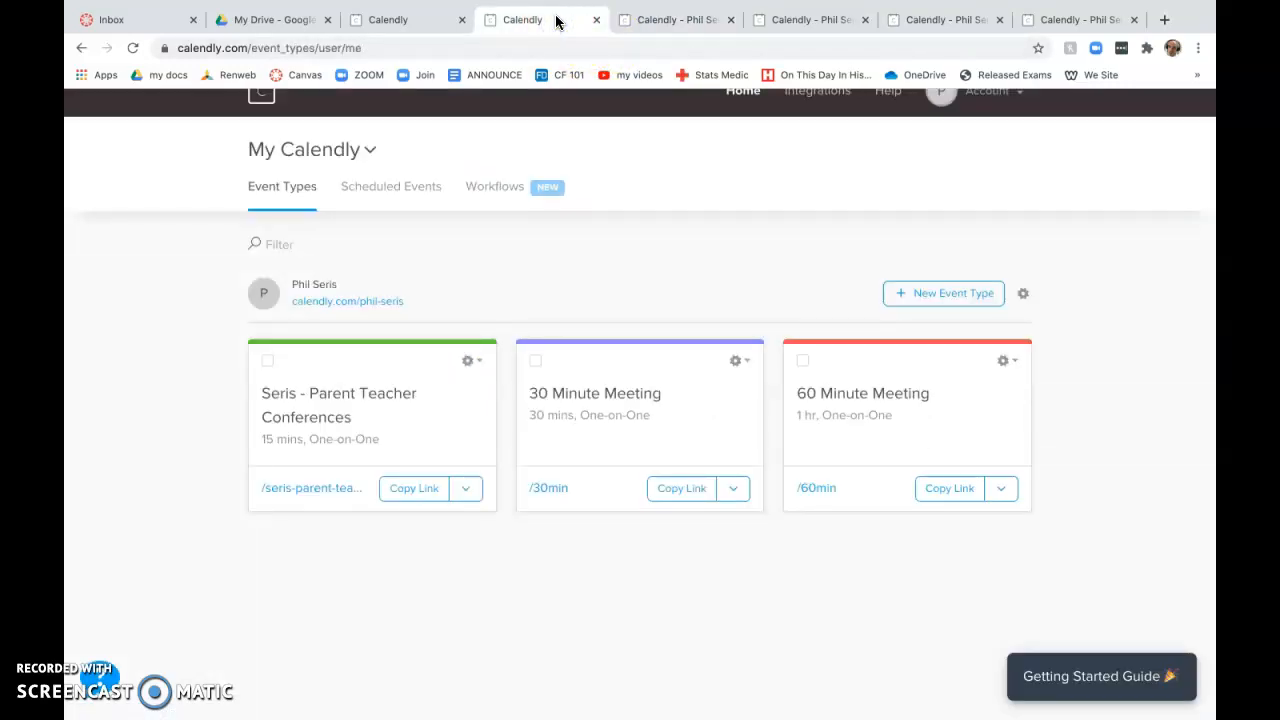
{"action": "left_click", "coordinate": [378, 184]}
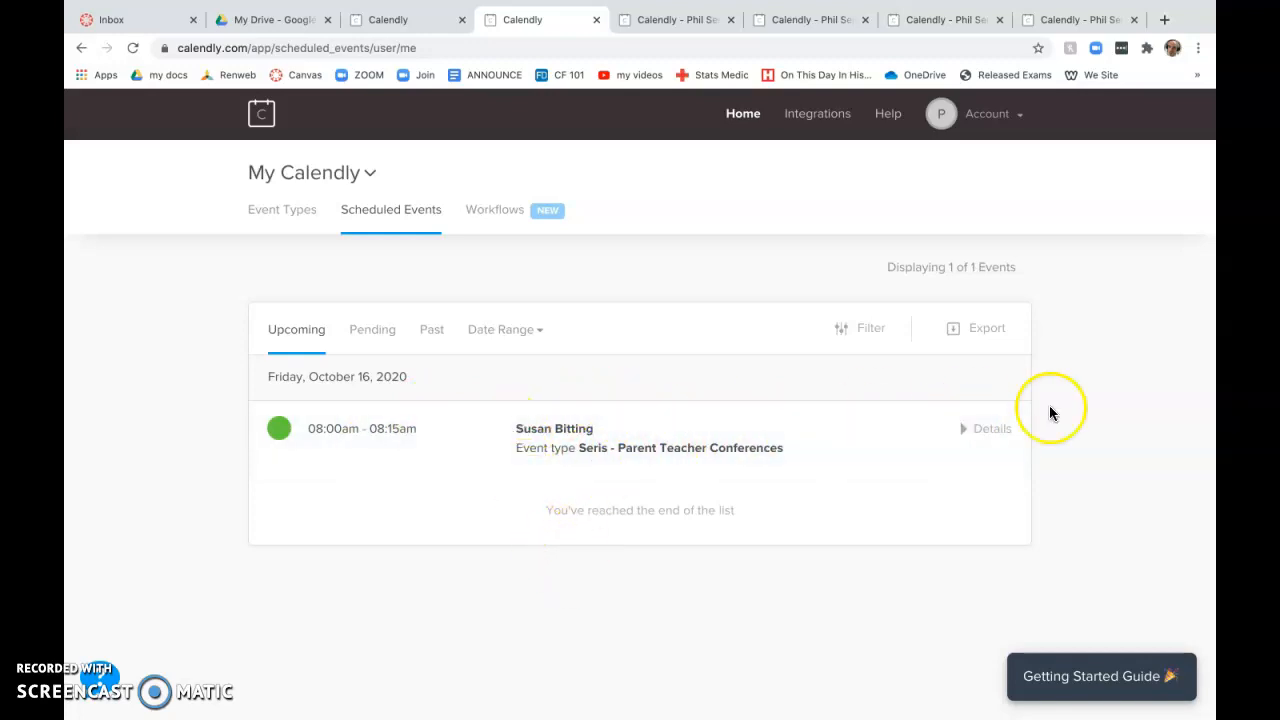
{"action": "left_click", "coordinate": [990, 428]}
{"action": "scroll", "coordinate": [737, 575], "scroll_direction": "down", "scroll_amount": 2}
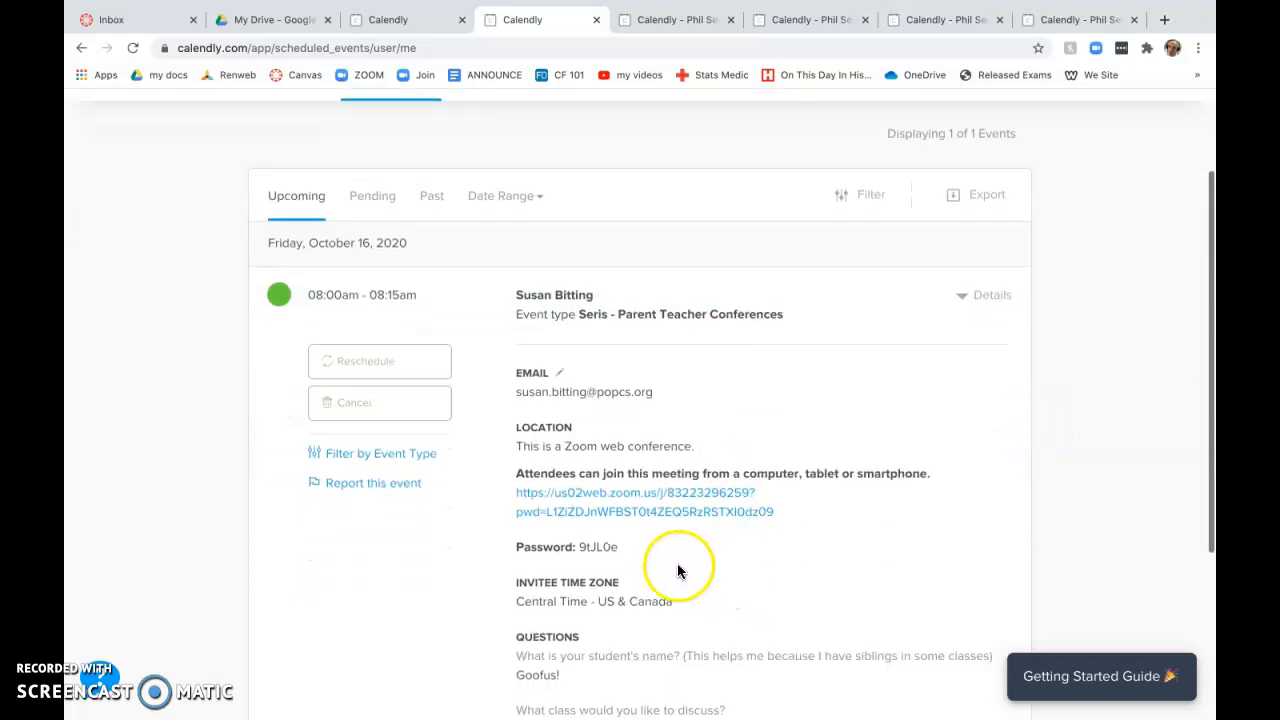
{"action": "scroll", "coordinate": [720, 570], "scroll_direction": "down", "scroll_amount": 2}
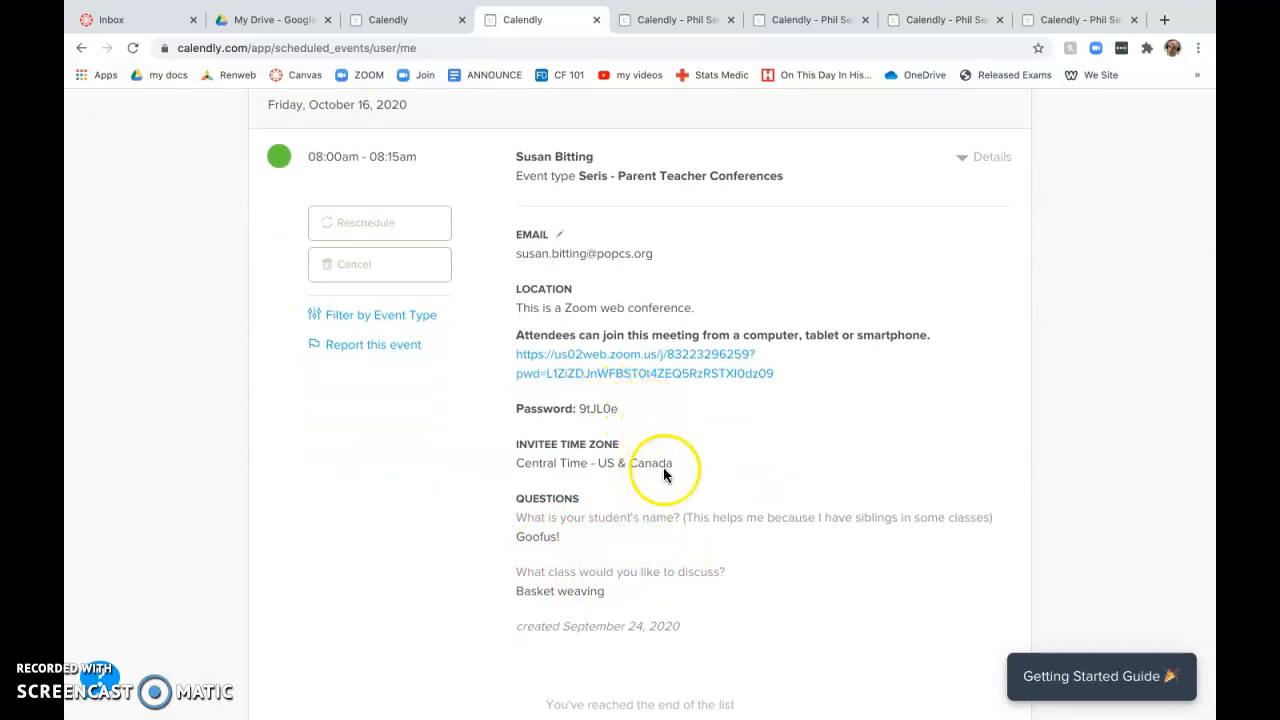
{"action": "scroll", "coordinate": [528, 183], "scroll_direction": "up", "scroll_amount": 2}
{"action": "scroll", "coordinate": [528, 183], "scroll_direction": "up", "scroll_amount": 1}
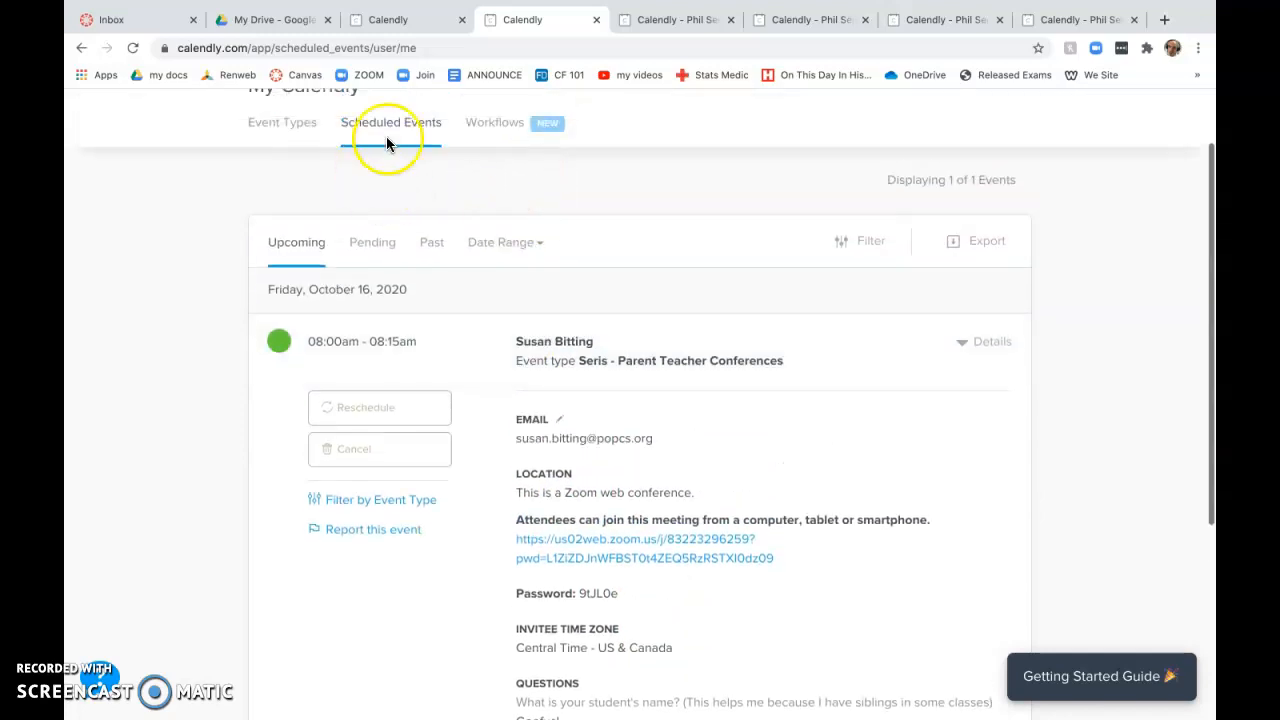
{"action": "left_click", "coordinate": [300, 130]}
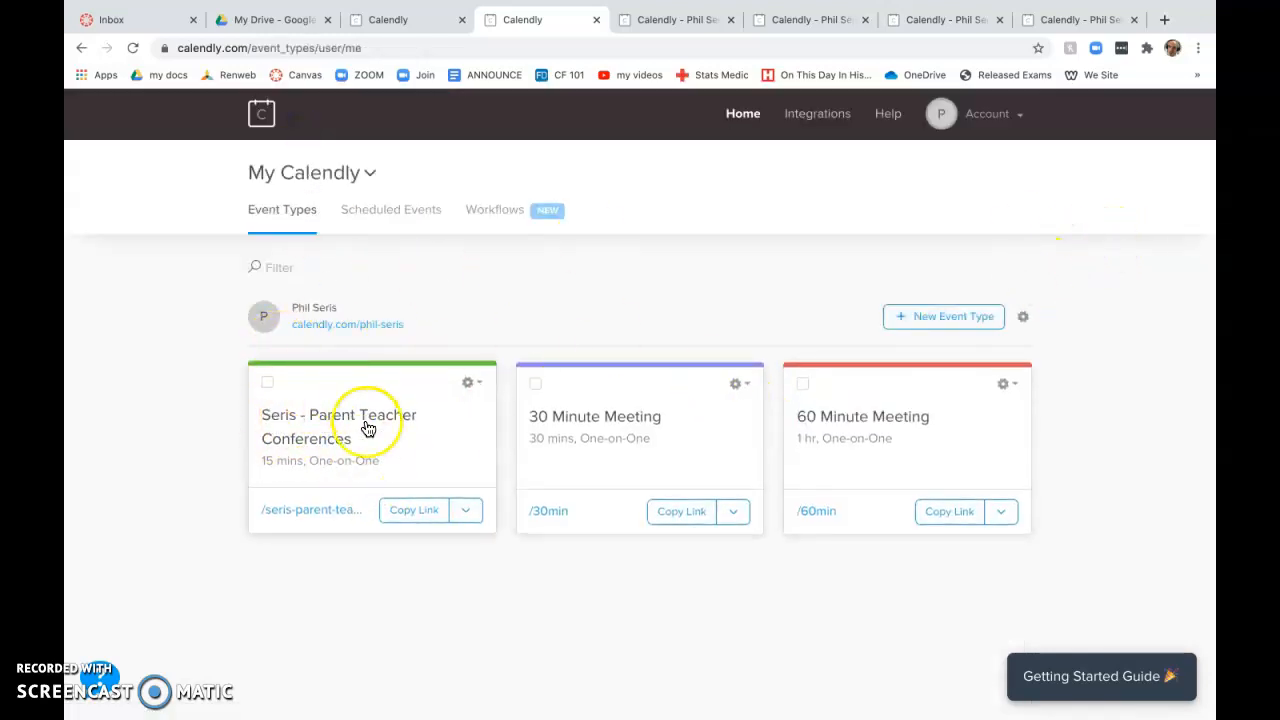
{"action": "left_click", "coordinate": [397, 213]}
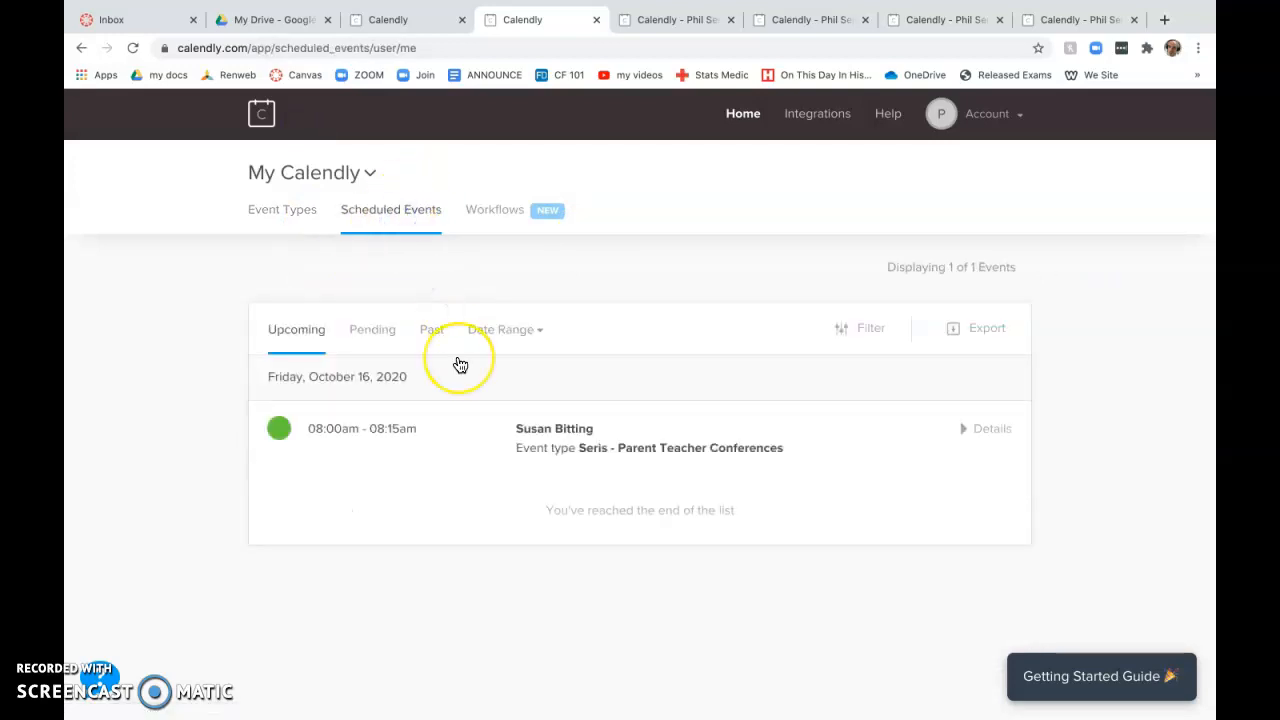